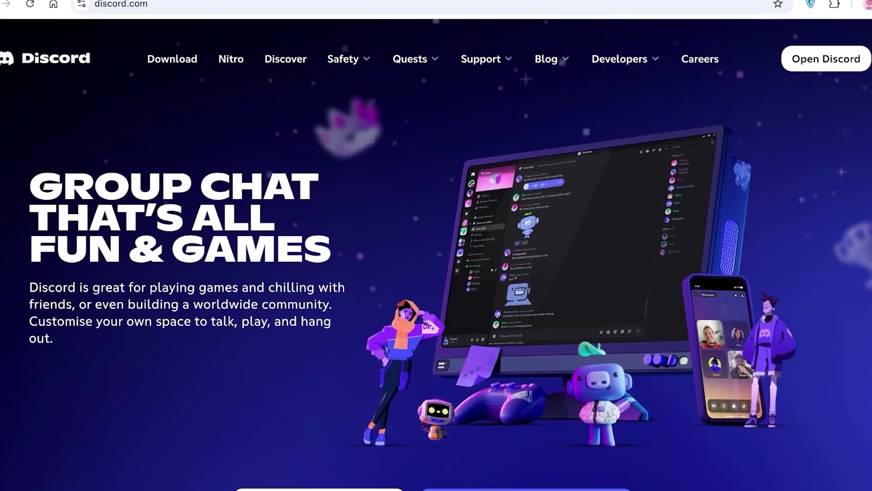
Scroll the discord.com homepage, then launch the Discord web app from Open Discord
{"action": "scroll", "coordinate": [436, 245], "scroll_direction": "down", "scroll_amount": 3}
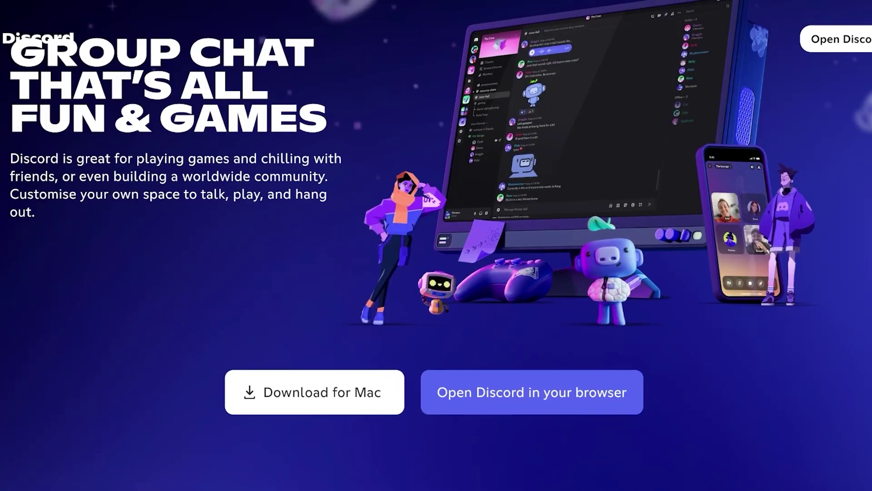
{"action": "scroll", "coordinate": [436, 245], "scroll_direction": "up", "scroll_amount": 3}
{"action": "scroll", "coordinate": [436, 245], "scroll_direction": "down", "scroll_amount": 1}
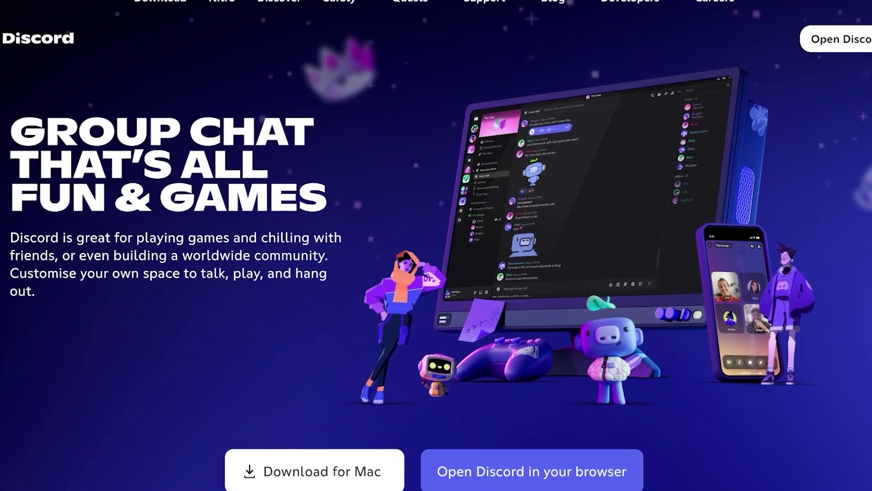
{"action": "scroll", "coordinate": [436, 245], "scroll_direction": "down", "scroll_amount": 1}
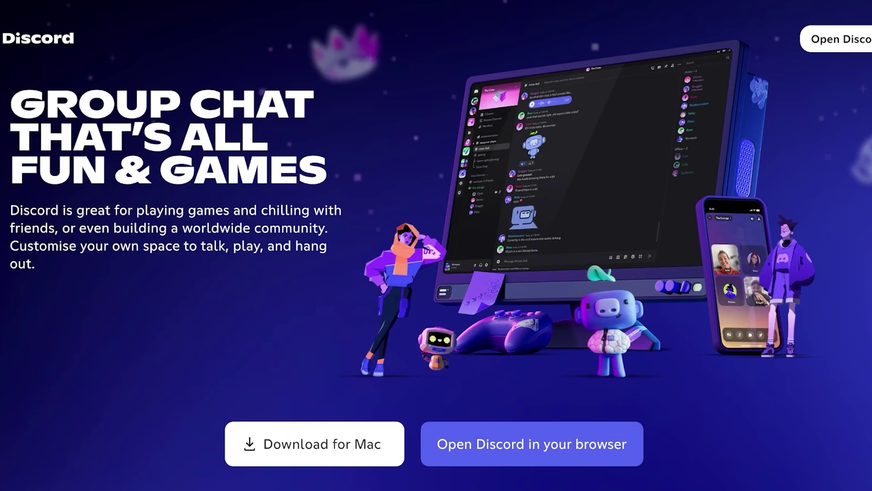
{"action": "scroll", "coordinate": [436, 245], "scroll_direction": "down", "scroll_amount": 5}
{"action": "scroll", "coordinate": [436, 245], "scroll_direction": "up", "scroll_amount": 7}
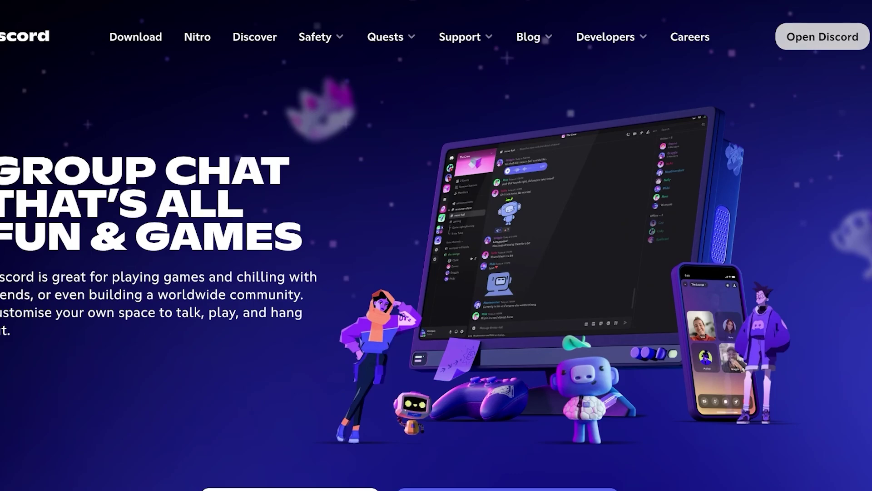
{"action": "left_click", "coordinate": [823, 36]}
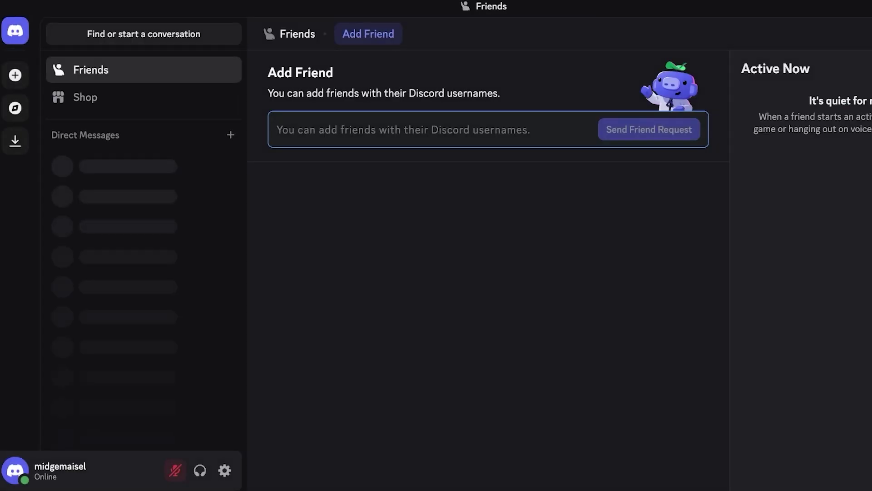
Open User Settings from the gear at the bottom-left, landing on My Account
{"action": "left_click", "coordinate": [144, 70]}
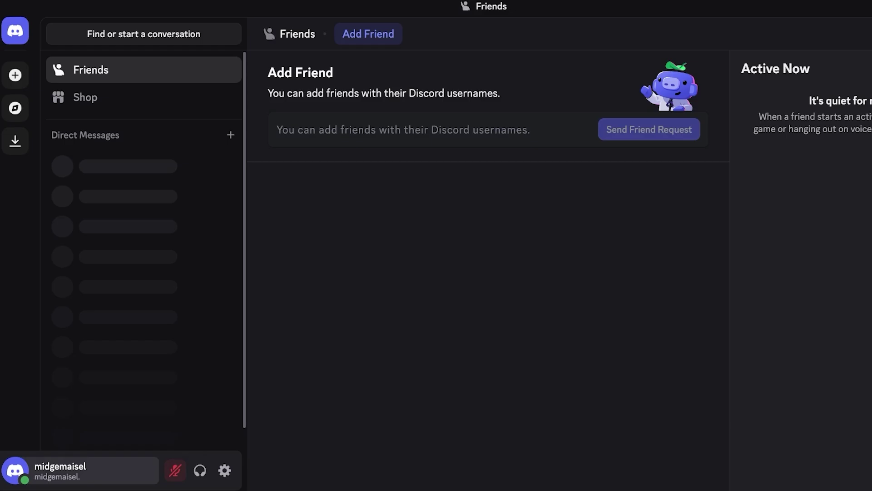
{"action": "left_click", "coordinate": [224, 470]}
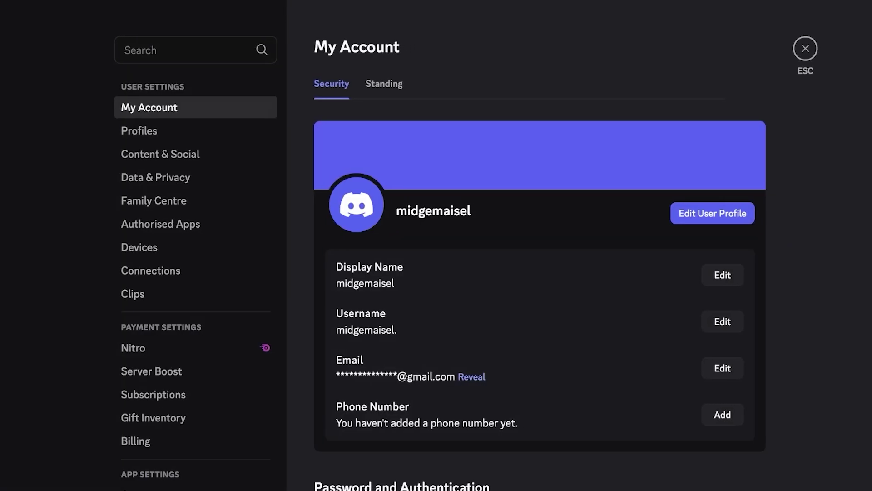
On the Profiles page, upload a portrait photo as the new avatar and apply it
{"action": "left_click", "coordinate": [713, 213]}
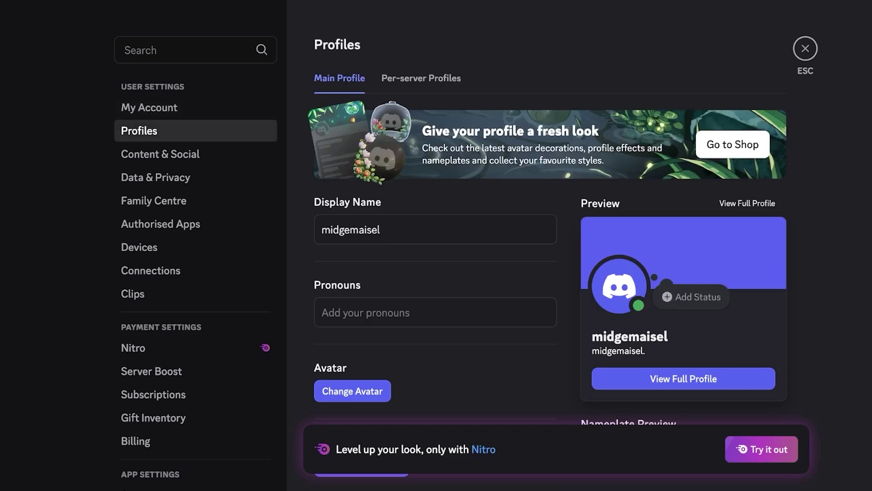
{"action": "scroll", "coordinate": [677, 241], "scroll_direction": "down", "scroll_amount": 1}
{"action": "left_click", "coordinate": [613, 263]}
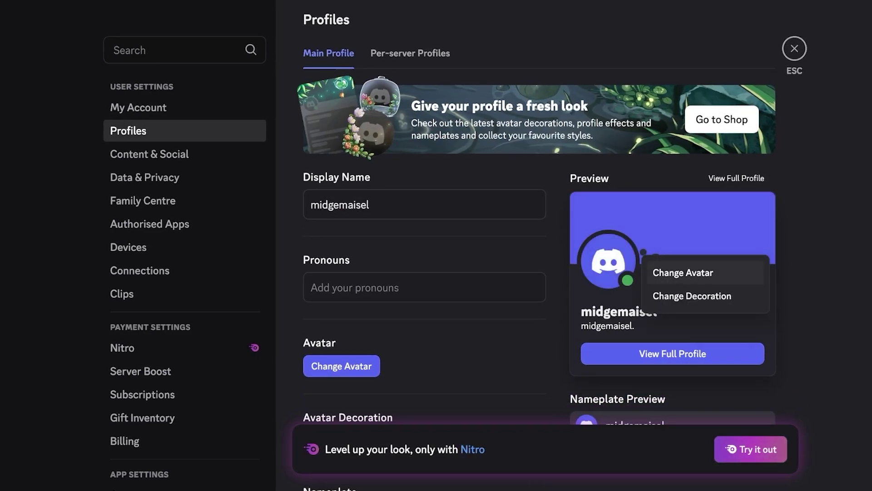
{"action": "left_click", "coordinate": [683, 273]}
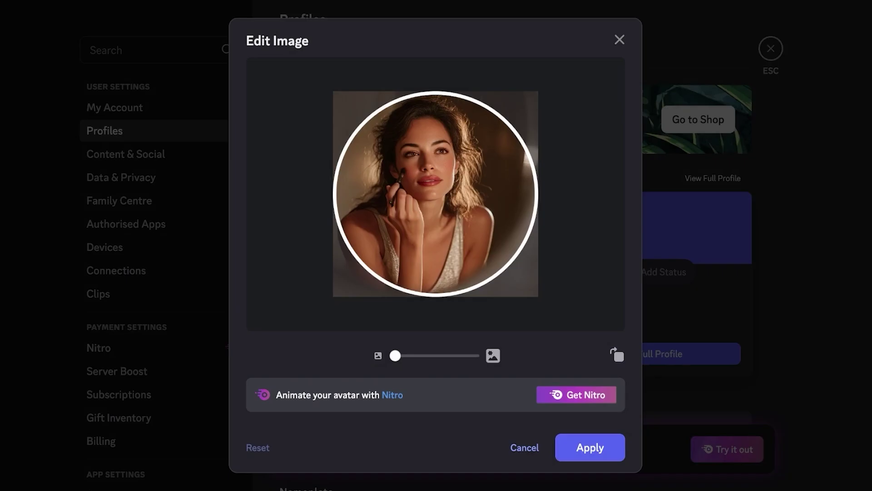
{"action": "left_click", "coordinate": [590, 447]}
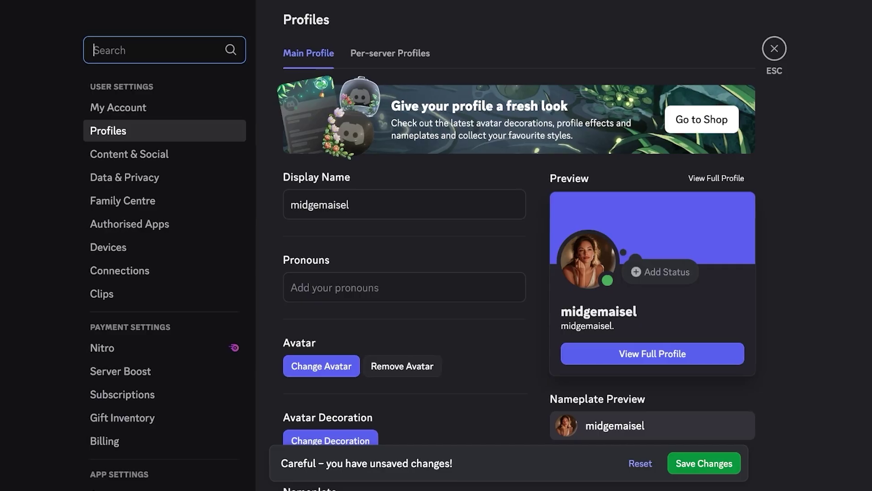
Look at avatar decorations without picking one, then save the profile changes
{"action": "scroll", "coordinate": [534, 272], "scroll_direction": "down", "scroll_amount": 3}
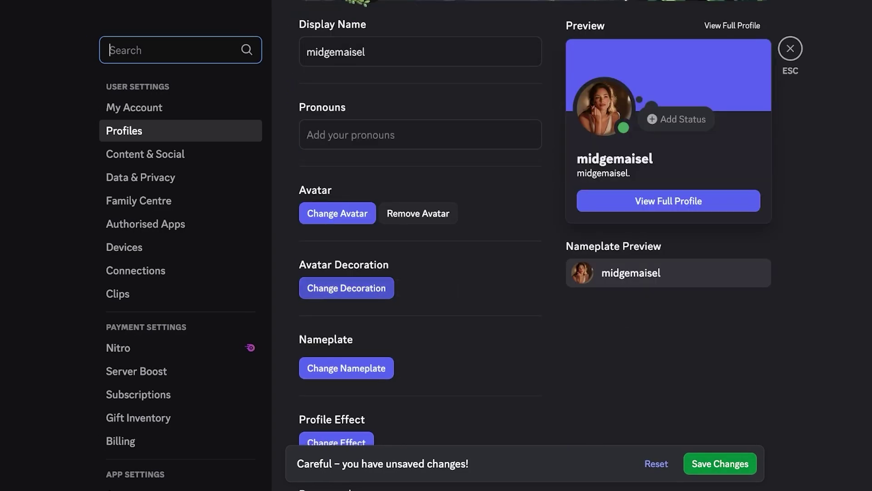
{"action": "left_click", "coordinate": [346, 287]}
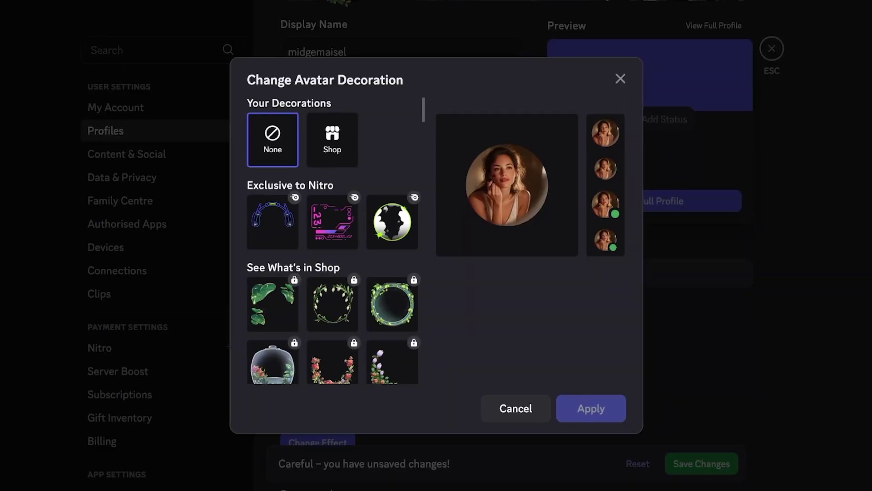
{"action": "left_click", "coordinate": [621, 78]}
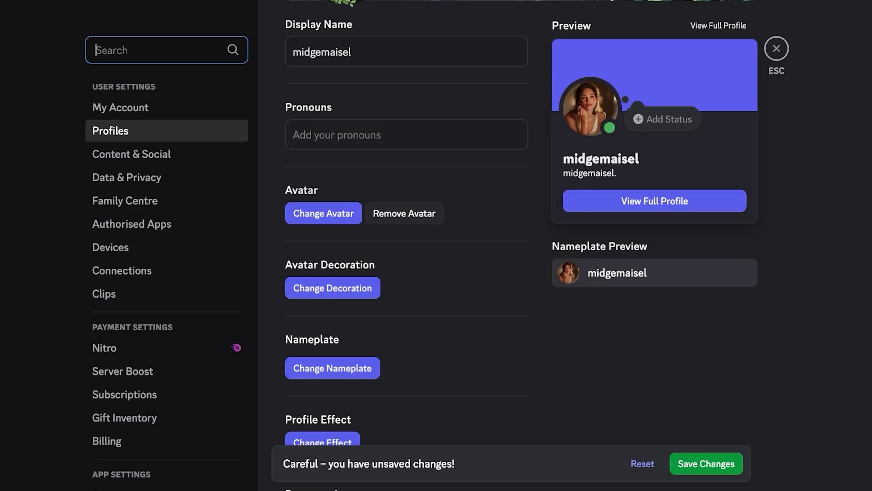
{"action": "scroll", "coordinate": [513, 254], "scroll_direction": "down", "scroll_amount": 1}
{"action": "left_click", "coordinate": [722, 463]}
{"action": "scroll", "coordinate": [670, 259], "scroll_direction": "up", "scroll_amount": 5}
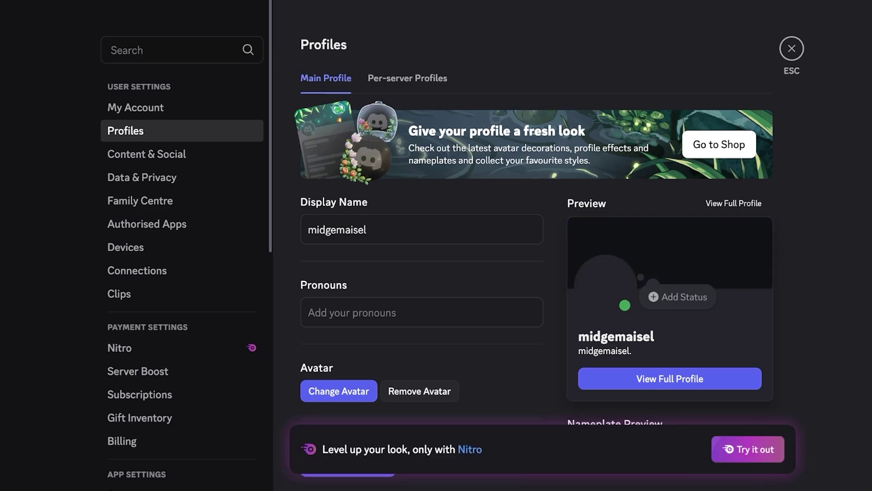
Leave settings and browse Discover's Apps and Quests, ending on the Servers page
{"action": "key", "text": "Escape"}
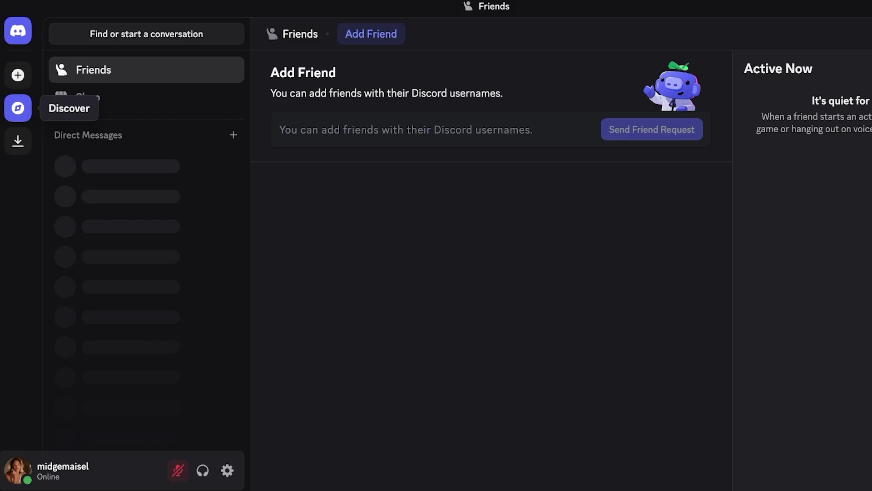
{"action": "left_click", "coordinate": [18, 107]}
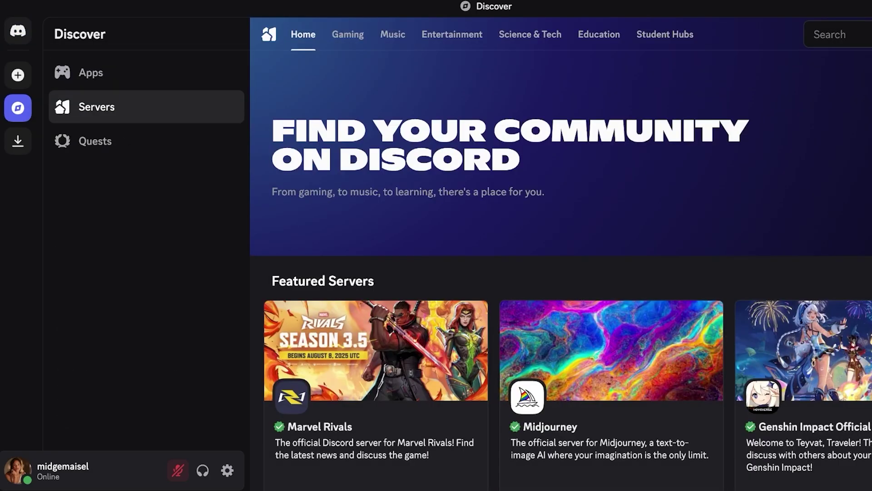
{"action": "left_click", "coordinate": [91, 72]}
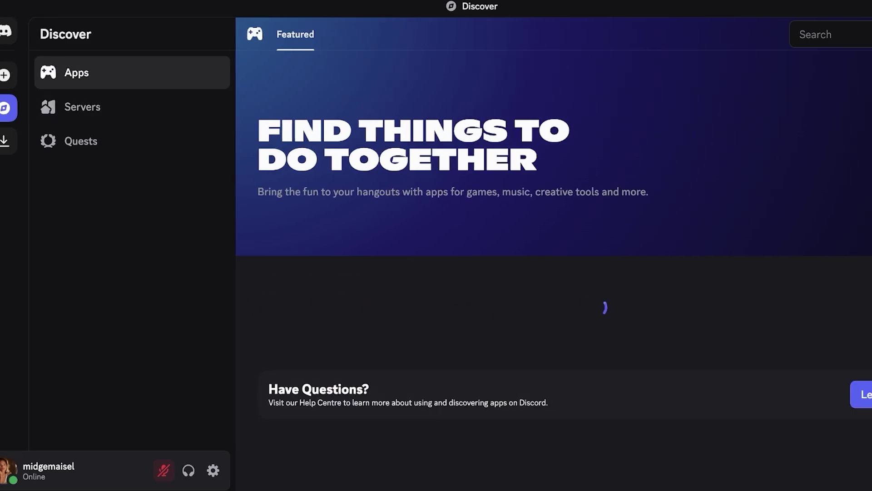
{"action": "scroll", "coordinate": [523, 273], "scroll_direction": "down", "scroll_amount": 3}
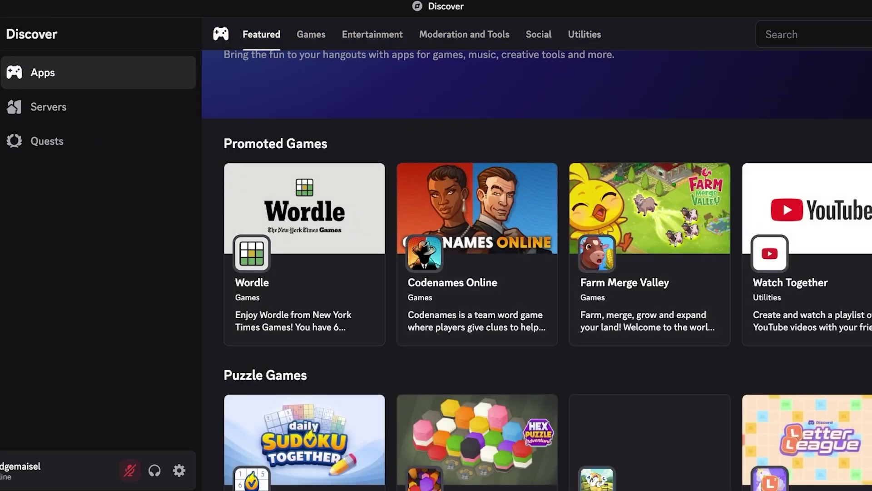
{"action": "left_click", "coordinate": [45, 141]}
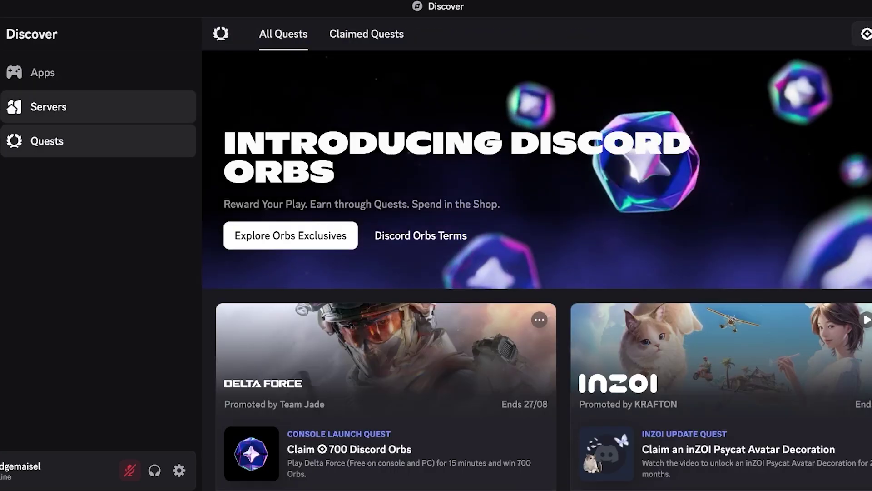
{"action": "left_click", "coordinate": [68, 107]}
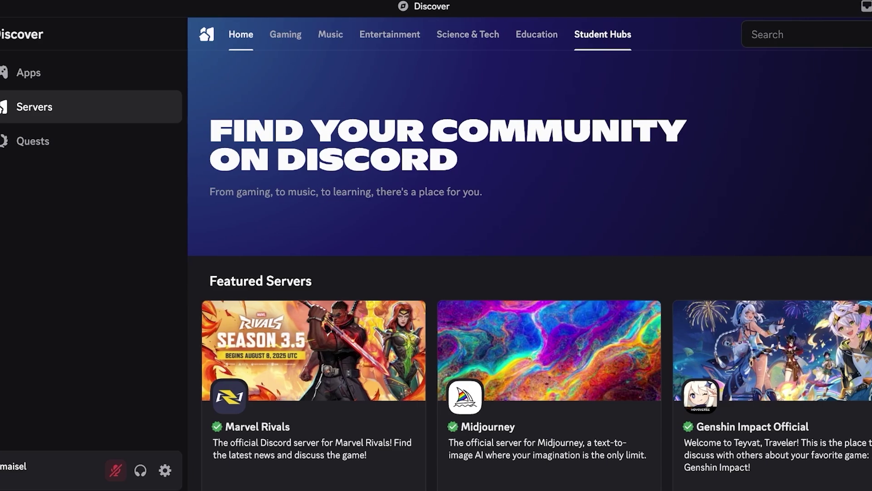
Start joining a student hub from Student Hubs, then cancel before entering a school email
{"action": "left_click", "coordinate": [564, 34]}
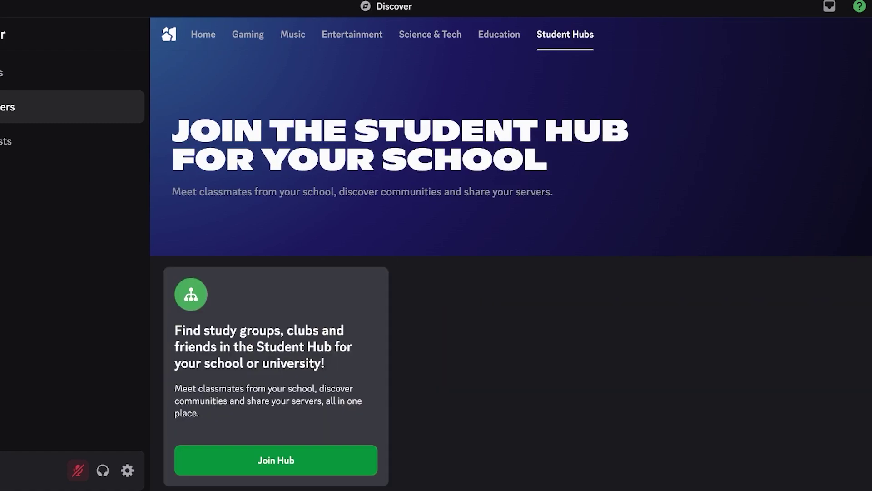
{"action": "left_click", "coordinate": [277, 460]}
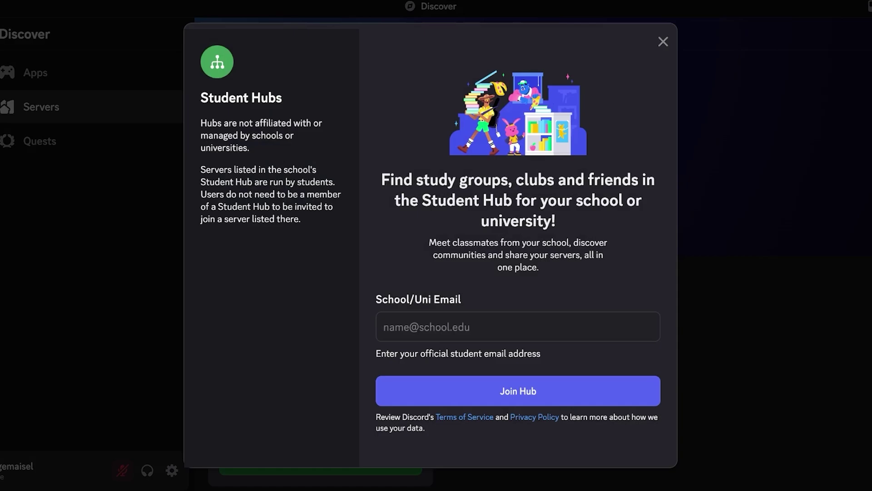
{"action": "left_click", "coordinate": [518, 326]}
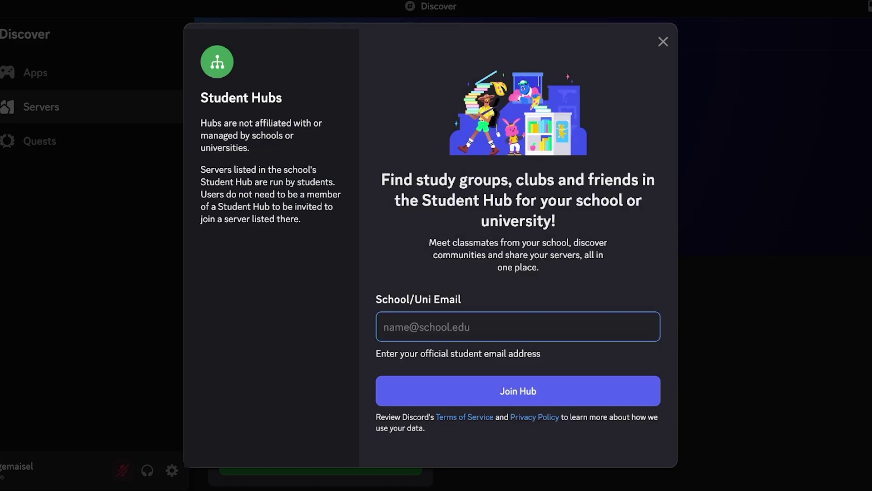
{"action": "left_click", "coordinate": [663, 42]}
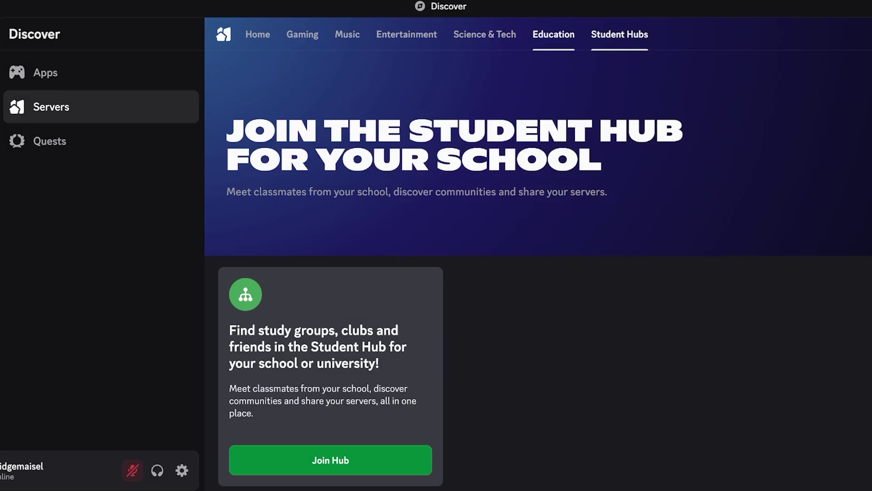
Browse the Education, Gaming and Entertainment categories, scrolling through the Entertainment server cards
{"action": "left_click", "coordinate": [553, 34]}
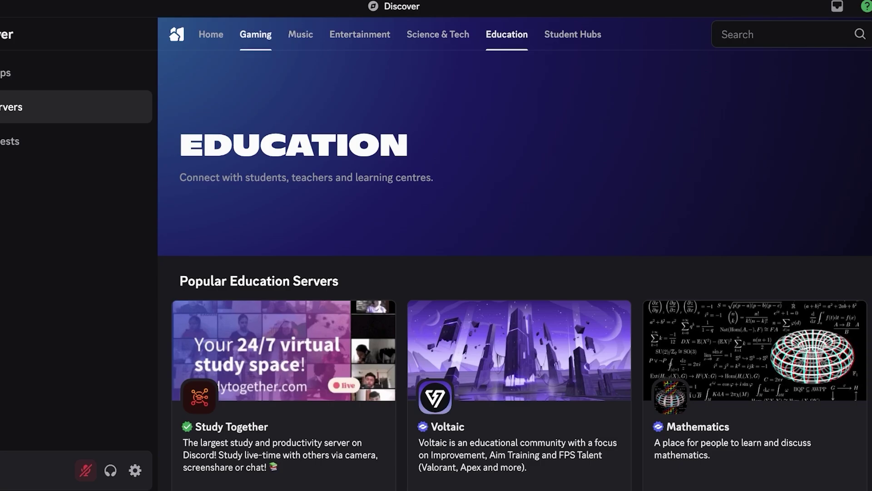
{"action": "left_click", "coordinate": [256, 34]}
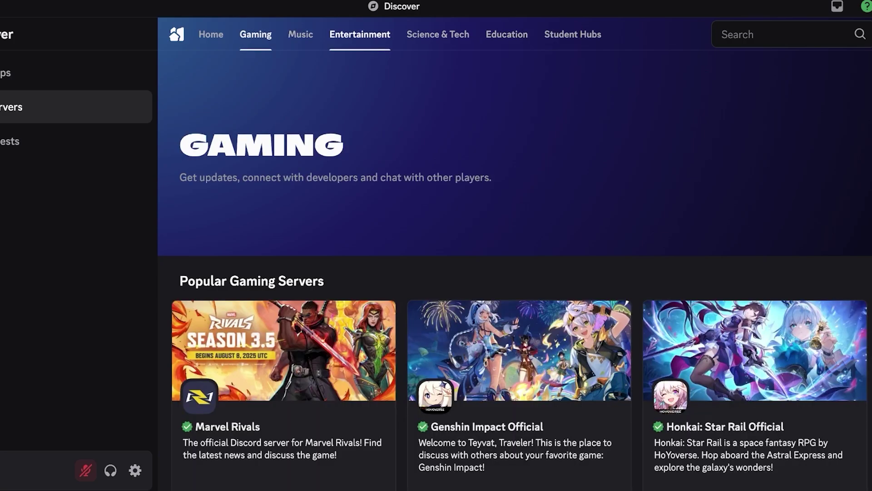
{"action": "left_click", "coordinate": [360, 34]}
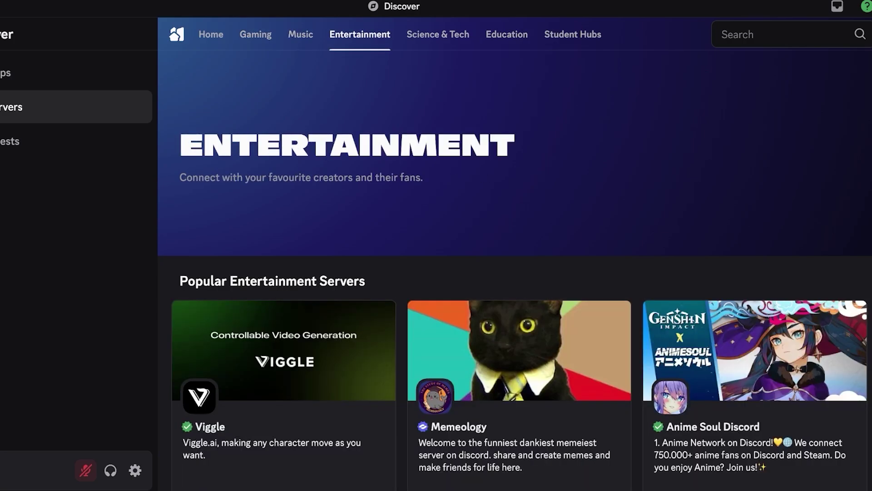
{"action": "scroll", "coordinate": [520, 245], "scroll_direction": "down", "scroll_amount": 8}
{"action": "scroll", "coordinate": [519, 245], "scroll_direction": "down", "scroll_amount": 15}
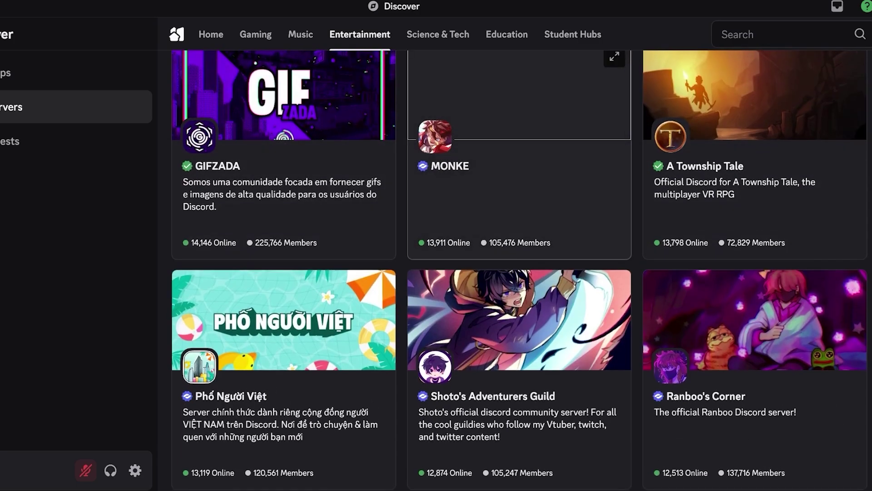
{"action": "scroll", "coordinate": [519, 245], "scroll_direction": "up", "scroll_amount": 5}
Search server discovery for 'crypto', scroll the results, then back out
{"action": "left_click", "coordinate": [782, 35]}
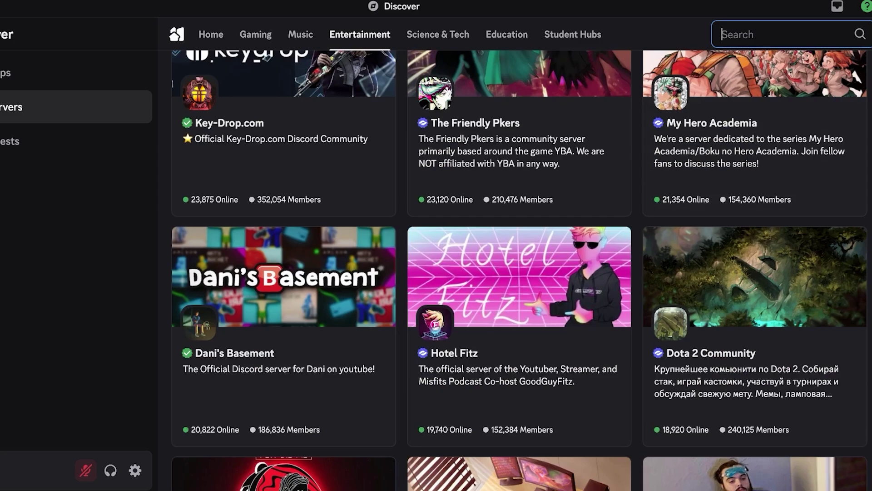
{"action": "type", "text": "crypto"}
{"action": "key", "text": "Return"}
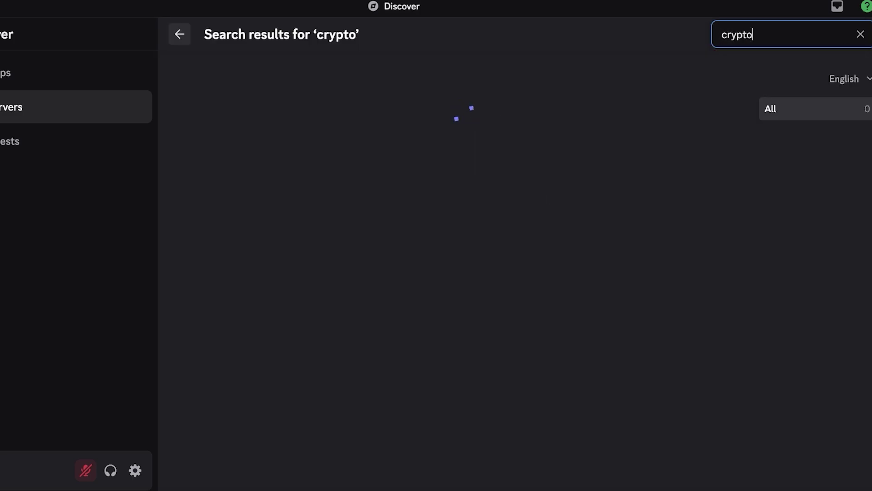
{"action": "scroll", "coordinate": [456, 255], "scroll_direction": "down", "scroll_amount": 3}
{"action": "scroll", "coordinate": [456, 268], "scroll_direction": "down", "scroll_amount": 2}
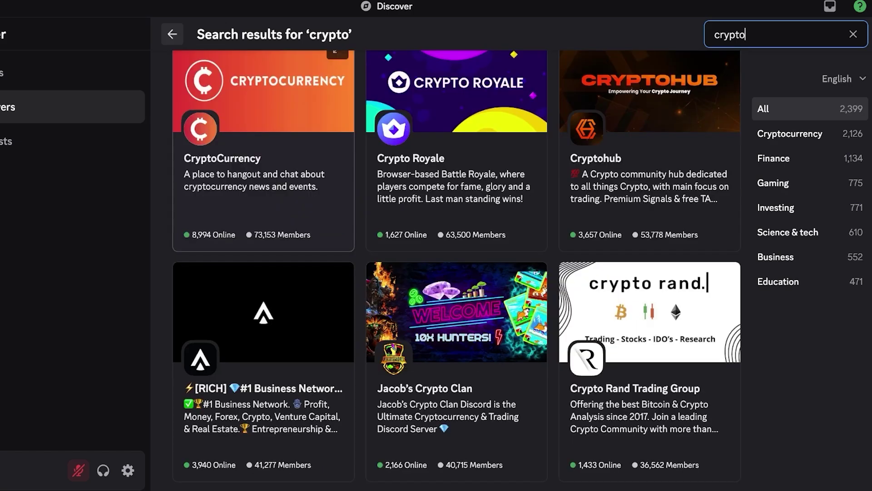
{"action": "scroll", "coordinate": [457, 268], "scroll_direction": "down", "scroll_amount": 5}
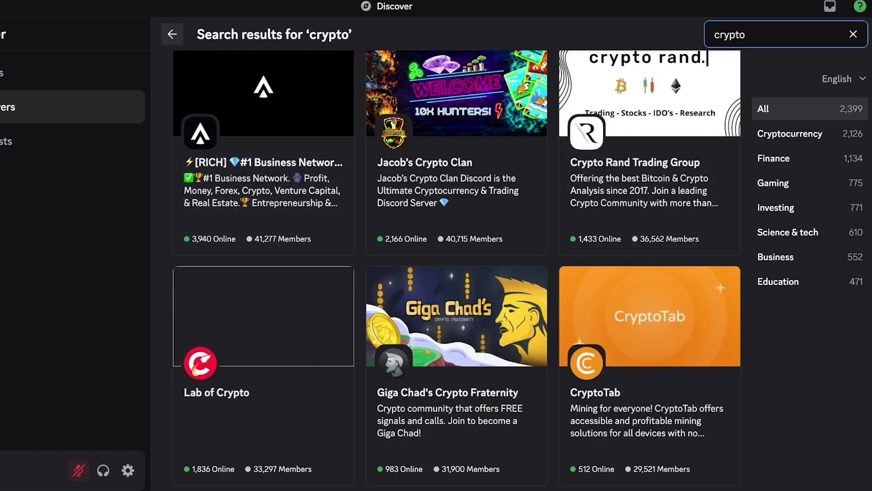
{"action": "left_click", "coordinate": [853, 34]}
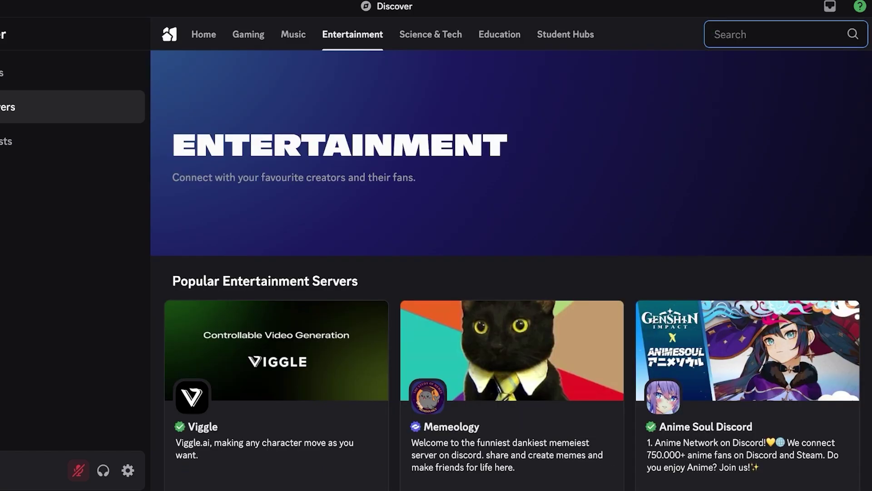
Search for 'memes', scroll the results and preview the Memeplex | Memes server
{"action": "type", "text": "memes"}
{"action": "key", "text": "Return"}
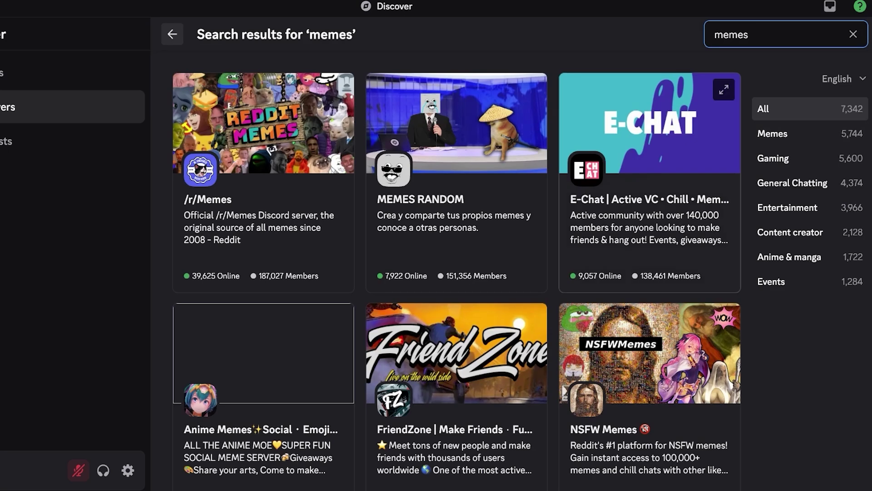
{"action": "scroll", "coordinate": [456, 227], "scroll_direction": "down", "scroll_amount": 3}
{"action": "scroll", "coordinate": [456, 227], "scroll_direction": "up", "scroll_amount": 3}
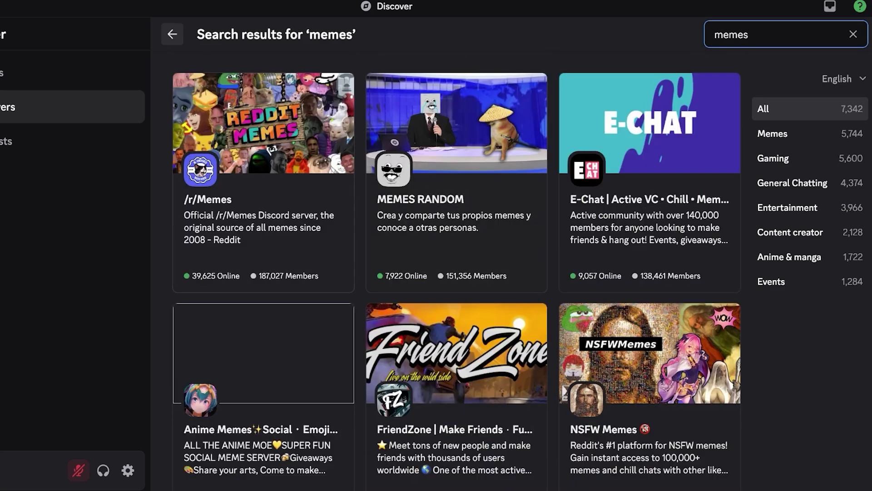
{"action": "scroll", "coordinate": [645, 282], "scroll_direction": "down", "scroll_amount": 10}
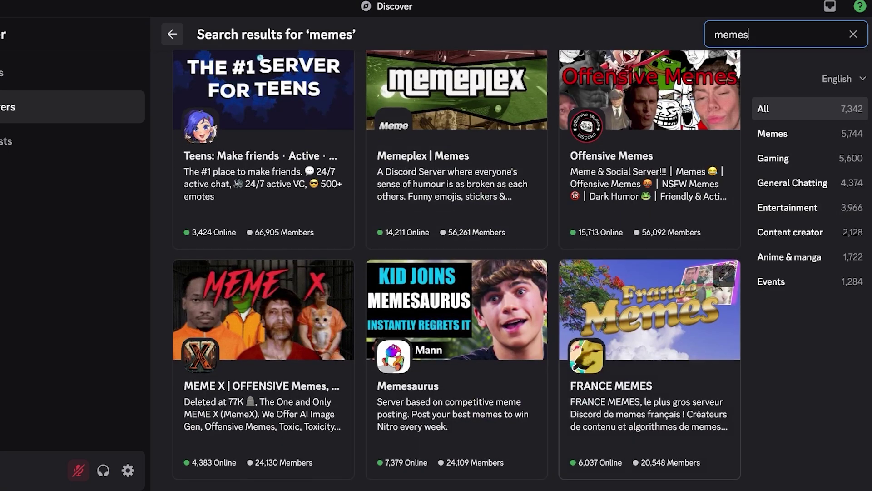
{"action": "scroll", "coordinate": [649, 309], "scroll_direction": "down", "scroll_amount": 2}
{"action": "scroll", "coordinate": [650, 309], "scroll_direction": "up", "scroll_amount": 3}
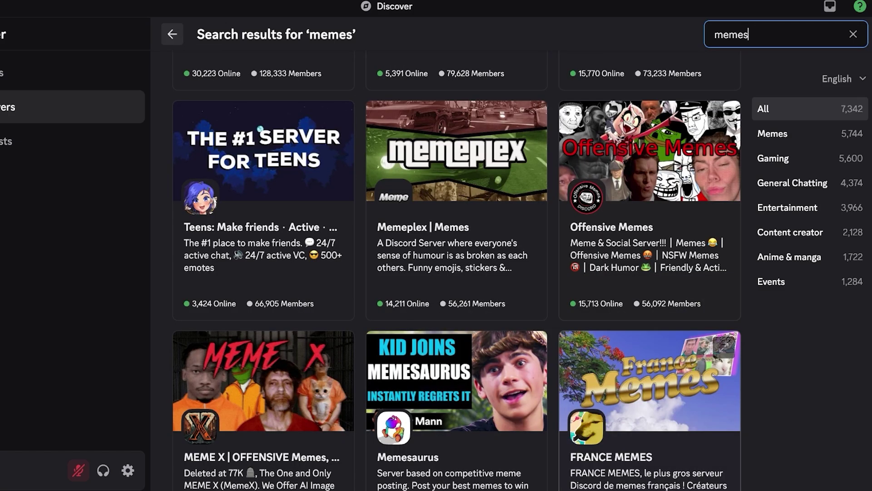
{"action": "scroll", "coordinate": [622, 117], "scroll_direction": "up", "scroll_amount": 10}
{"action": "scroll", "coordinate": [621, 117], "scroll_direction": "down", "scroll_amount": 7}
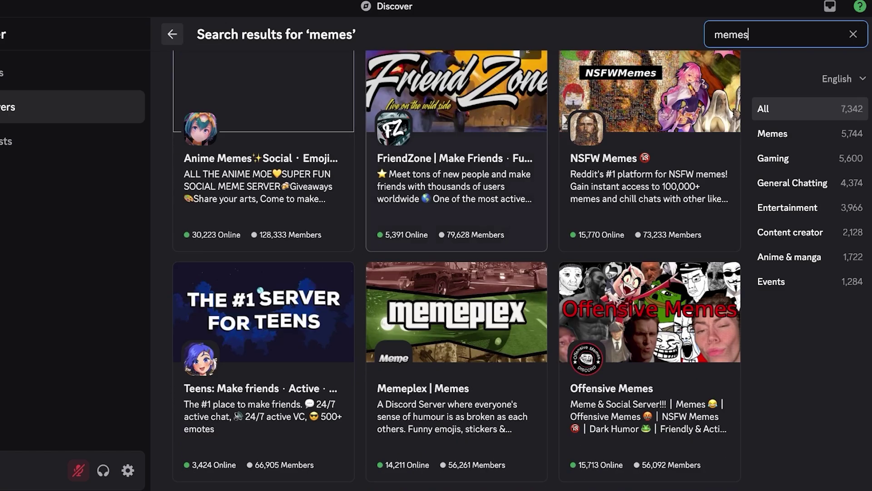
{"action": "scroll", "coordinate": [457, 204], "scroll_direction": "down", "scroll_amount": 3}
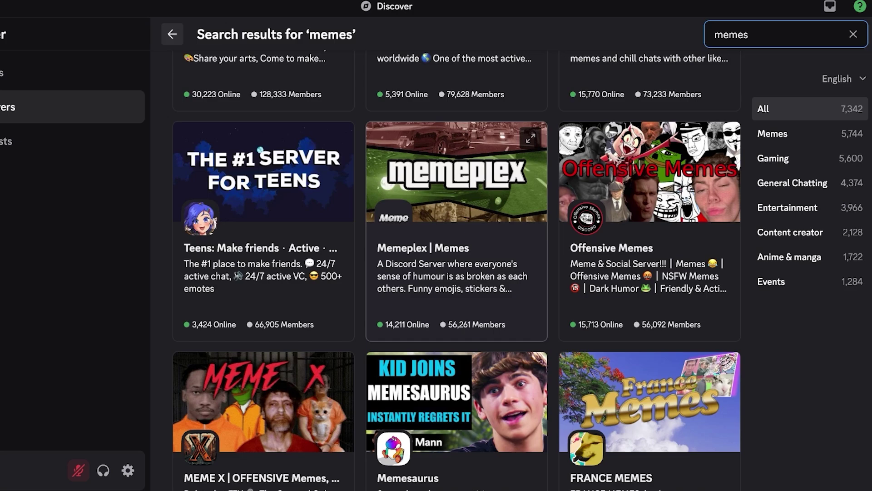
{"action": "left_click", "coordinate": [456, 273]}
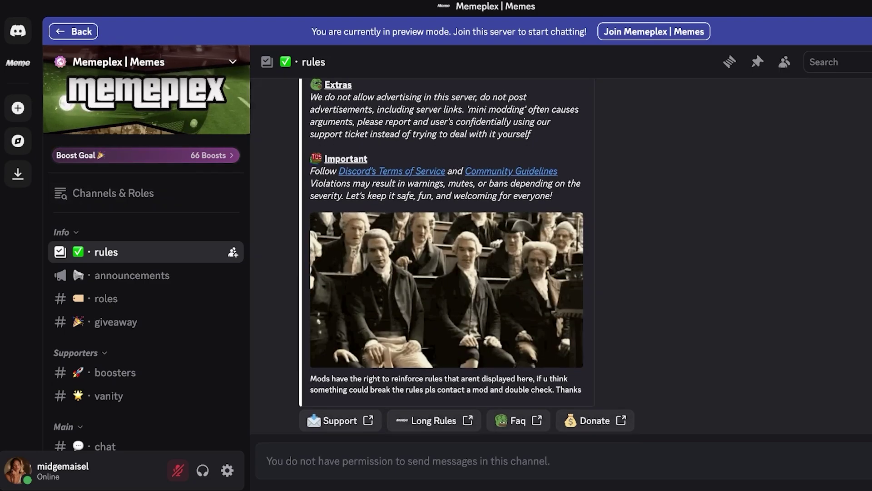
Scroll the Memeplex | Memes sidebar through its Info, Main, Memes & Media, Misc and Voice & Stream categories
{"action": "scroll", "coordinate": [313, 413], "scroll_direction": "up", "scroll_amount": 8}
{"action": "scroll", "coordinate": [145, 312], "scroll_direction": "down", "scroll_amount": 10}
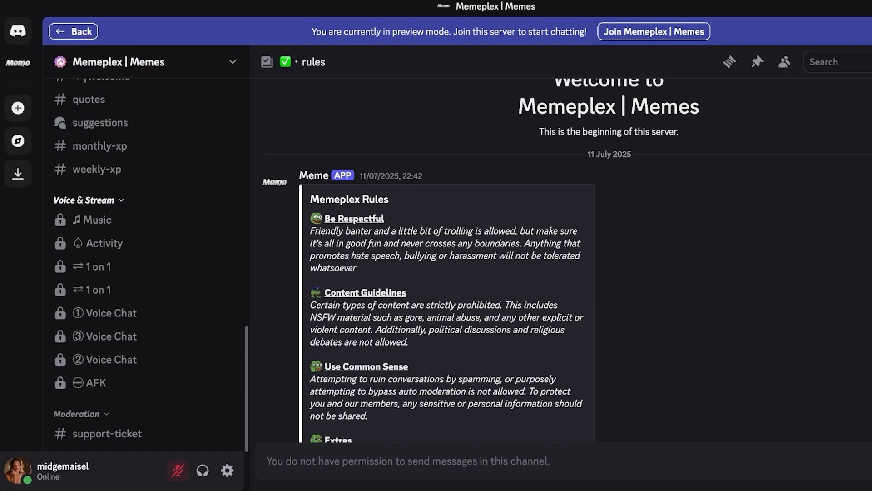
{"action": "scroll", "coordinate": [136, 318], "scroll_direction": "up", "scroll_amount": 5}
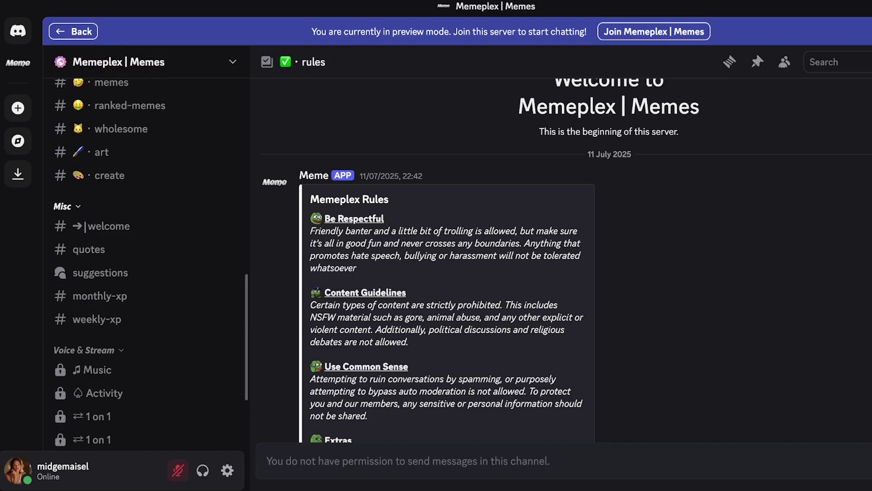
{"action": "scroll", "coordinate": [145, 273], "scroll_direction": "up", "scroll_amount": 4}
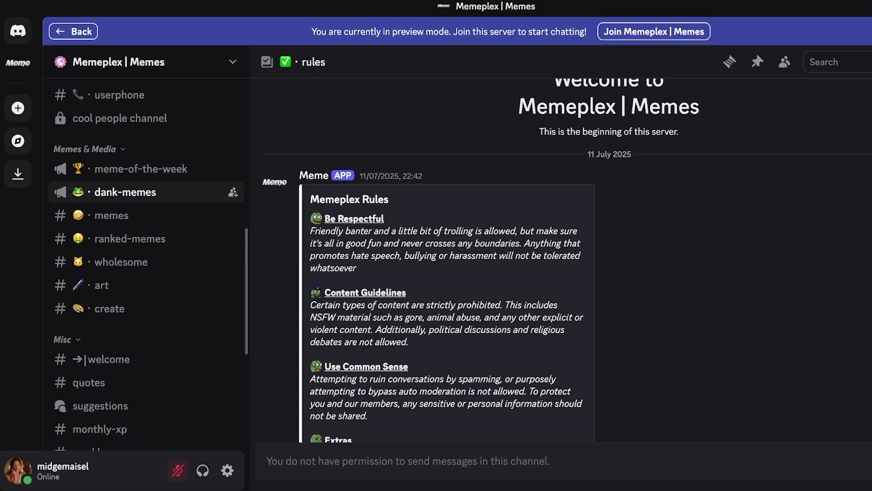
{"action": "scroll", "coordinate": [145, 318], "scroll_direction": "up", "scroll_amount": 5}
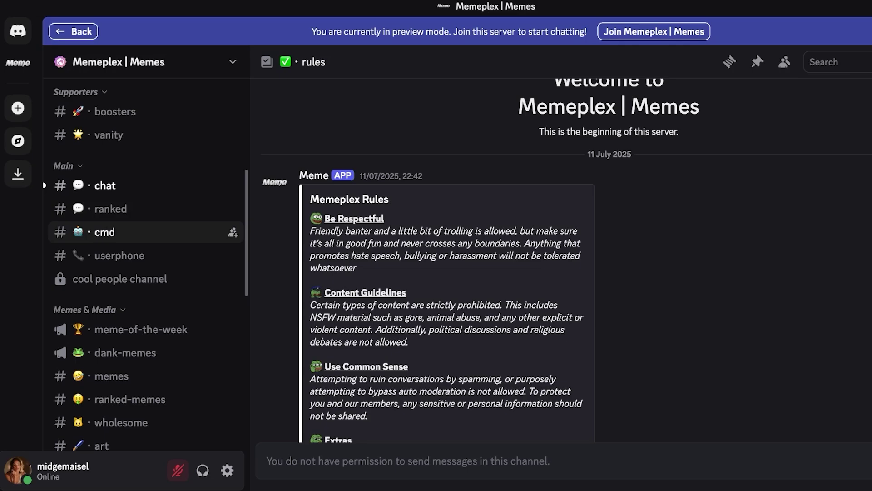
{"action": "scroll", "coordinate": [145, 232], "scroll_direction": "up", "scroll_amount": 3}
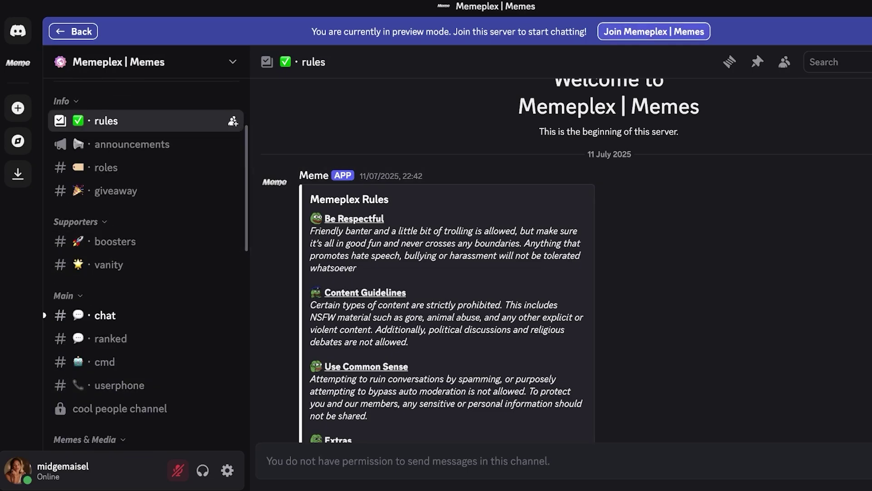
Join Memeplex | Memes: Purple colour role, skip pings, Yes to voice messages, accept the rules
{"action": "left_click", "coordinate": [653, 31]}
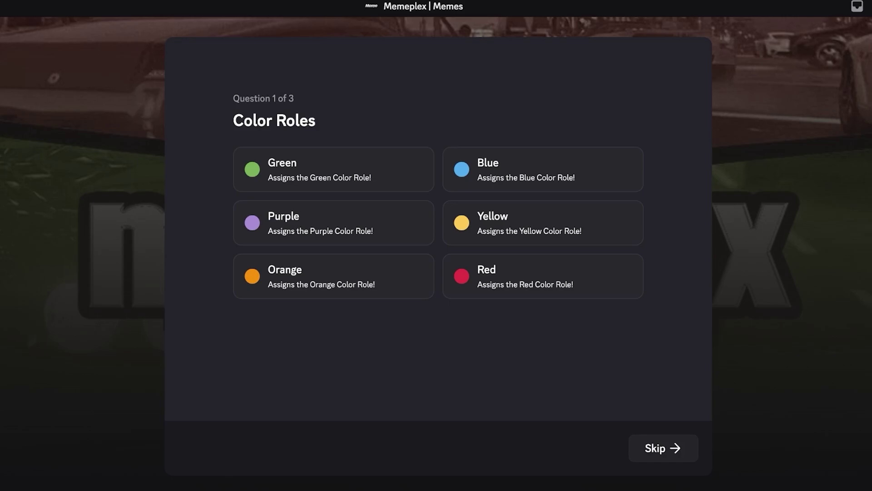
{"action": "left_click", "coordinate": [333, 223]}
{"action": "left_click", "coordinate": [663, 448]}
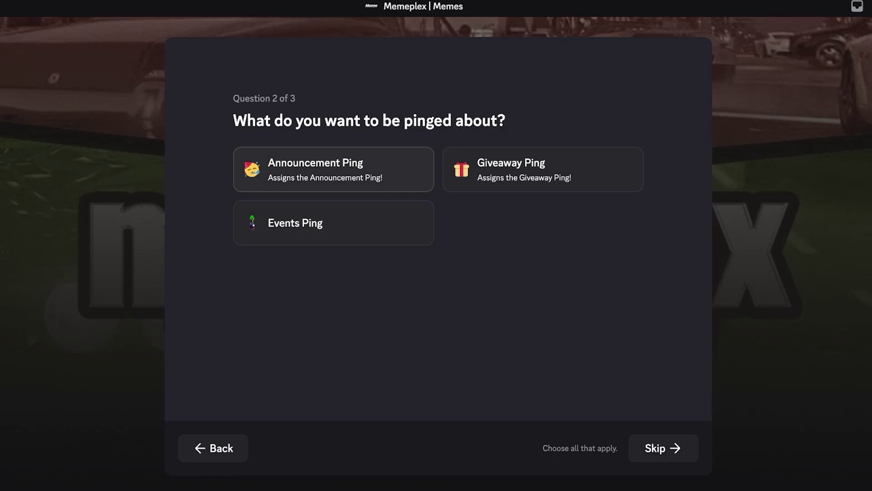
{"action": "left_click", "coordinate": [663, 448]}
{"action": "left_click", "coordinate": [334, 169]}
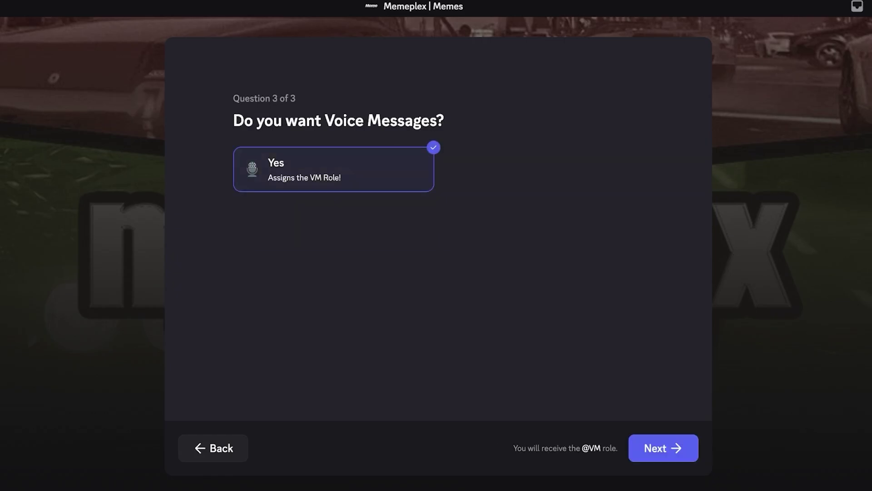
{"action": "left_click", "coordinate": [663, 448]}
{"action": "scroll", "coordinate": [439, 254], "scroll_direction": "down", "scroll_amount": 1}
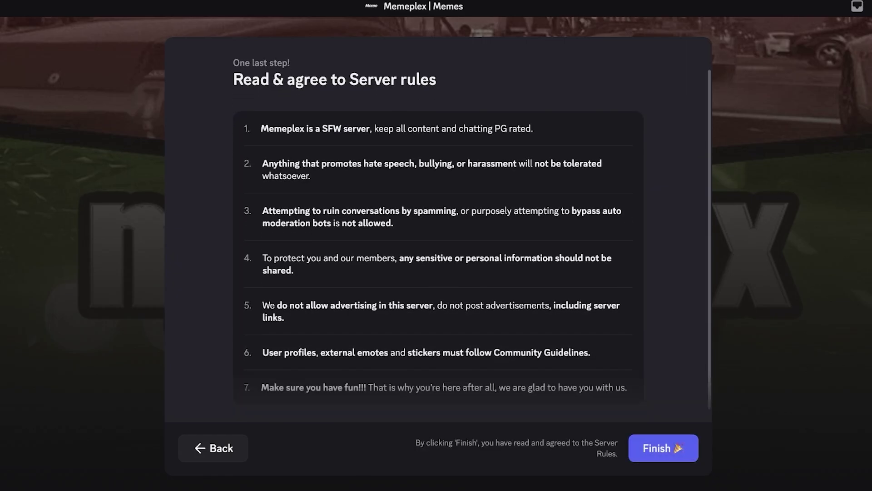
{"action": "scroll", "coordinate": [472, 230], "scroll_direction": "down", "scroll_amount": 1}
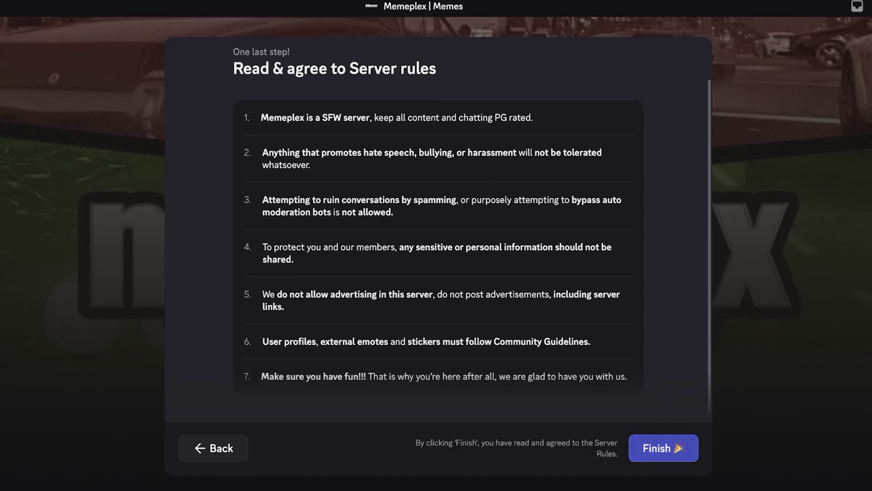
{"action": "left_click", "coordinate": [663, 448]}
Visit the announcements, chat, ranked and cmd channels, ending in #userphone
{"action": "scroll", "coordinate": [447, 254], "scroll_direction": "down", "scroll_amount": 5}
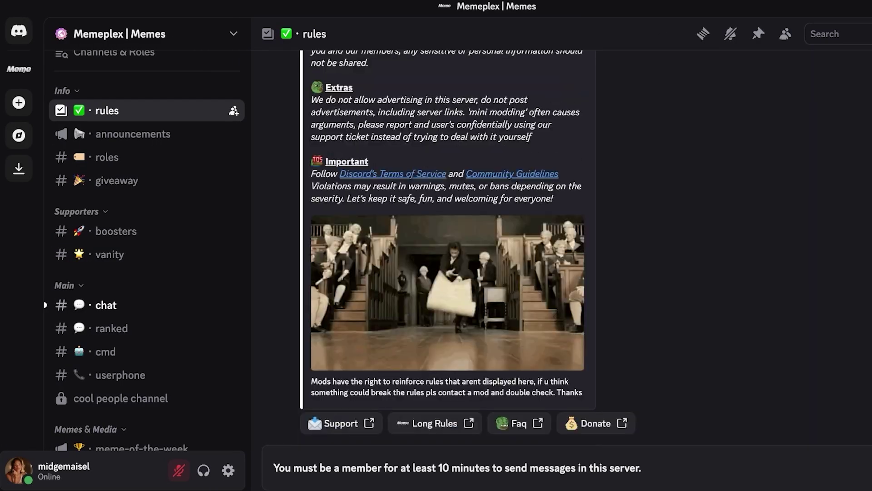
{"action": "scroll", "coordinate": [447, 248], "scroll_direction": "up", "scroll_amount": 7}
{"action": "scroll", "coordinate": [448, 248], "scroll_direction": "down", "scroll_amount": 3}
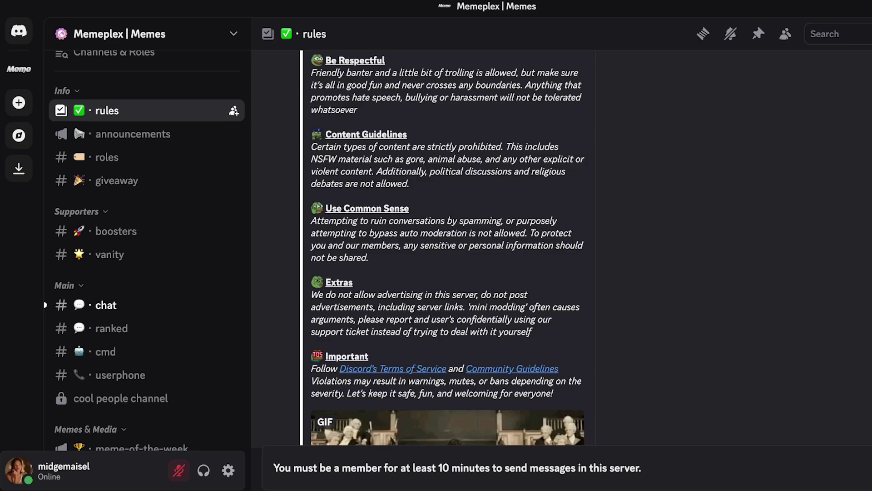
{"action": "scroll", "coordinate": [448, 247], "scroll_direction": "down", "scroll_amount": 4}
{"action": "left_click", "coordinate": [133, 134]}
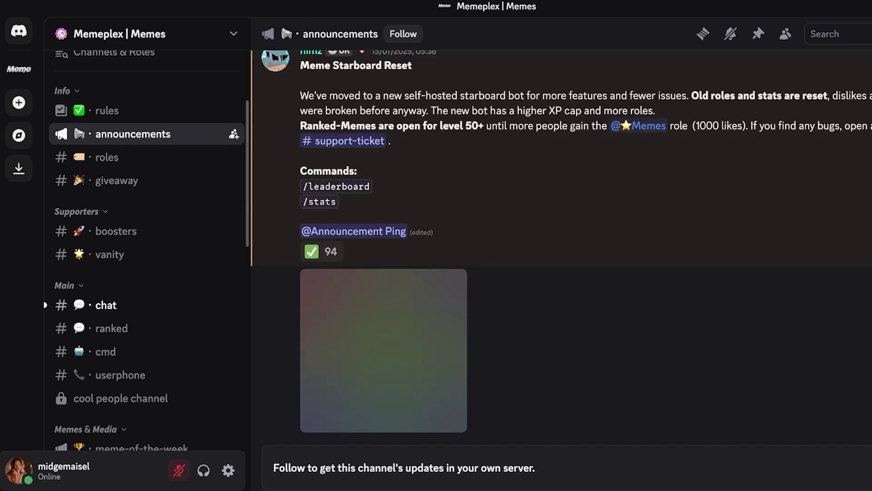
{"action": "left_click", "coordinate": [106, 305]}
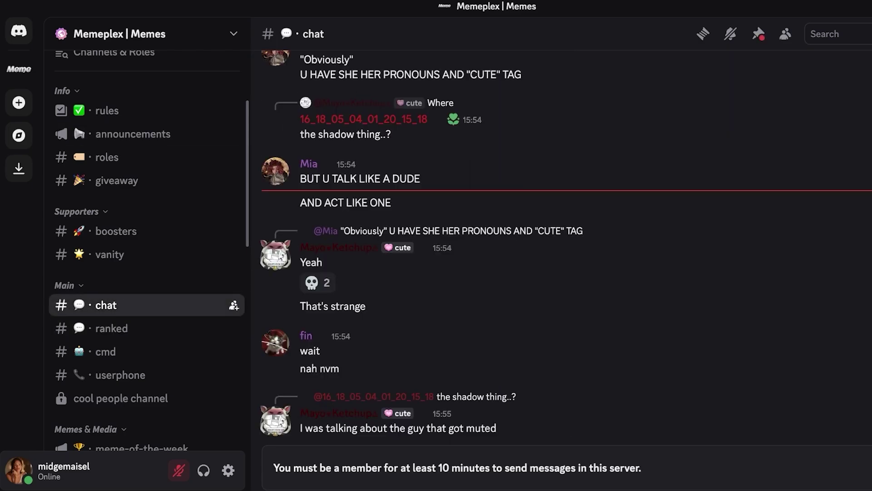
{"action": "scroll", "coordinate": [477, 260], "scroll_direction": "up", "scroll_amount": 12}
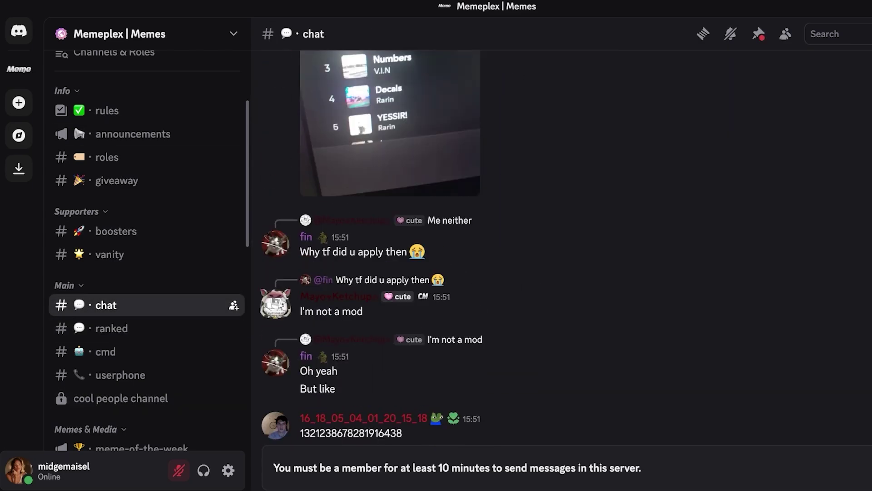
{"action": "left_click", "coordinate": [111, 328]}
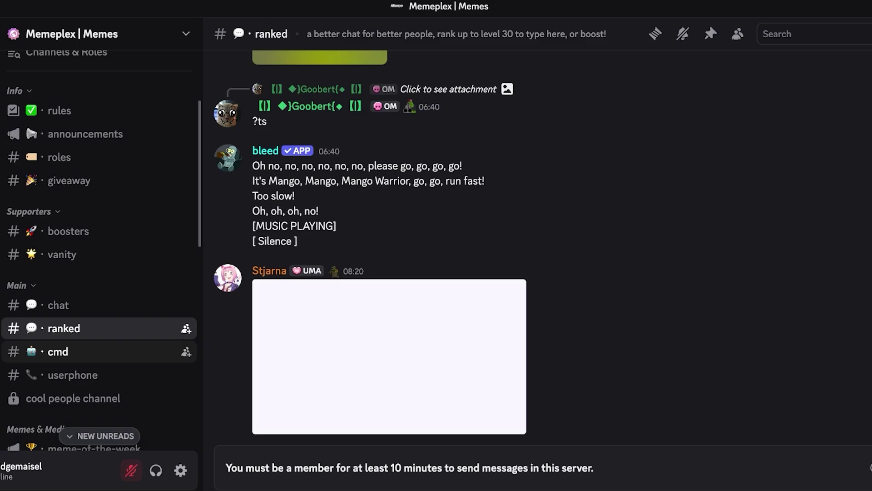
{"action": "left_click", "coordinate": [106, 351]}
{"action": "left_click", "coordinate": [106, 375]}
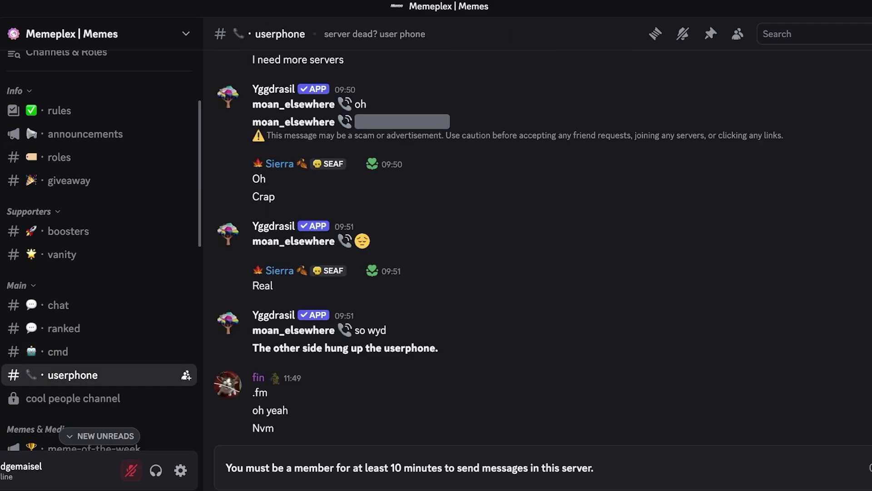
{"action": "scroll", "coordinate": [106, 374], "scroll_direction": "down", "scroll_amount": 3}
{"action": "scroll", "coordinate": [100, 295], "scroll_direction": "down", "scroll_amount": 1}
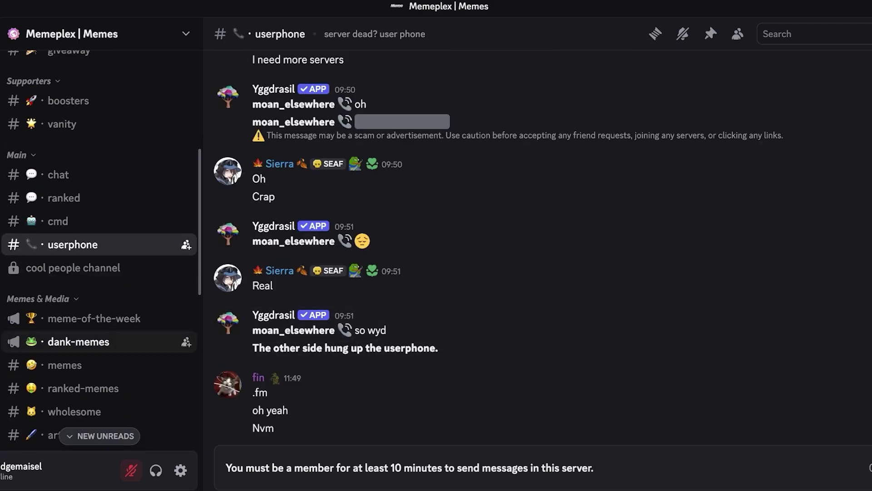
Browse meme-of-the-week, dank-memes and wholesome, then open #welcome showing your new-member card
{"action": "left_click", "coordinate": [94, 318]}
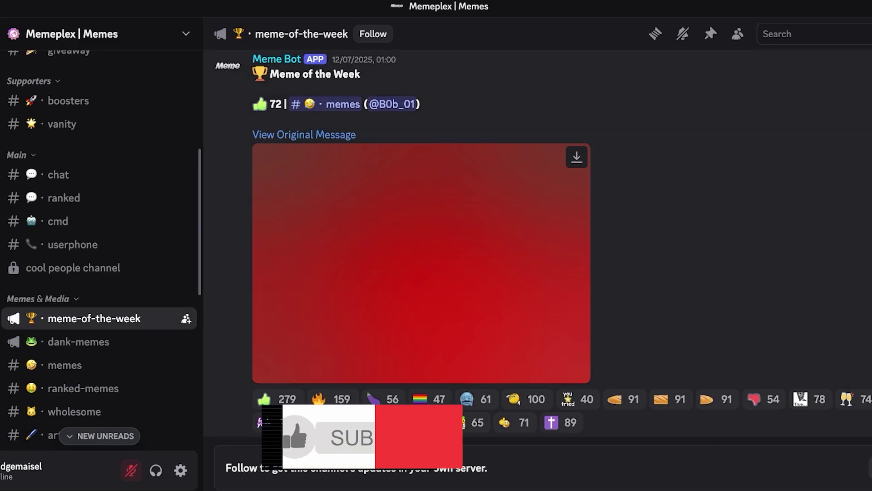
{"action": "scroll", "coordinate": [422, 264], "scroll_direction": "up", "scroll_amount": 5}
{"action": "scroll", "coordinate": [538, 241], "scroll_direction": "up", "scroll_amount": 10}
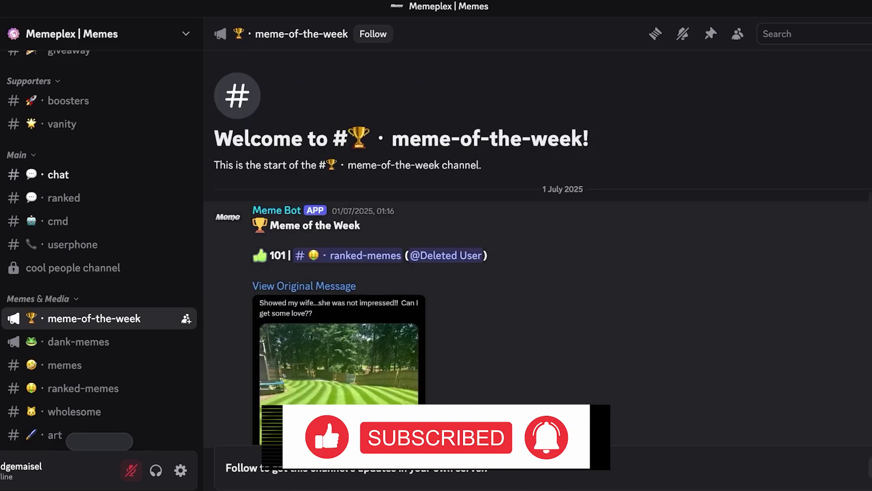
{"action": "left_click", "coordinate": [79, 342]}
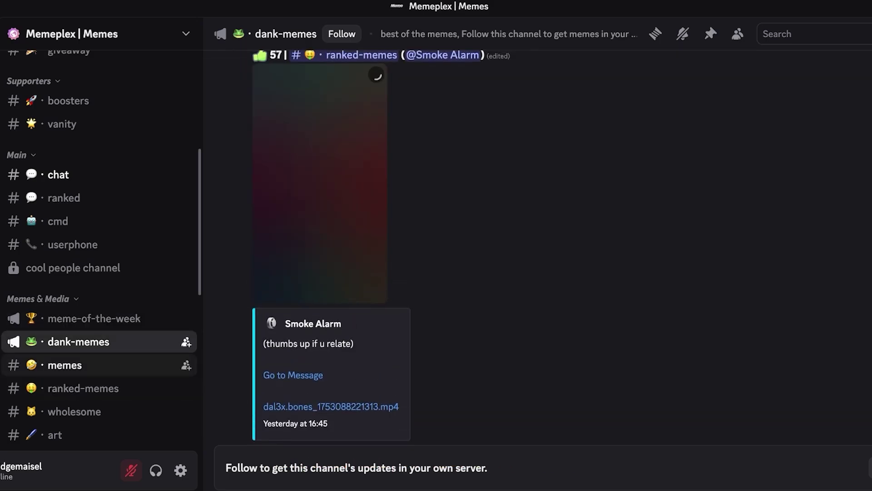
{"action": "left_click", "coordinate": [74, 412]}
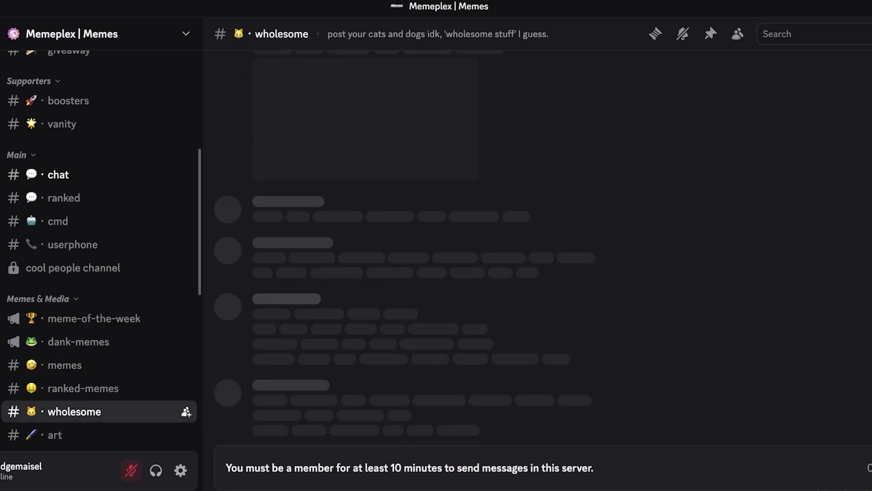
{"action": "scroll", "coordinate": [100, 273], "scroll_direction": "down", "scroll_amount": 3}
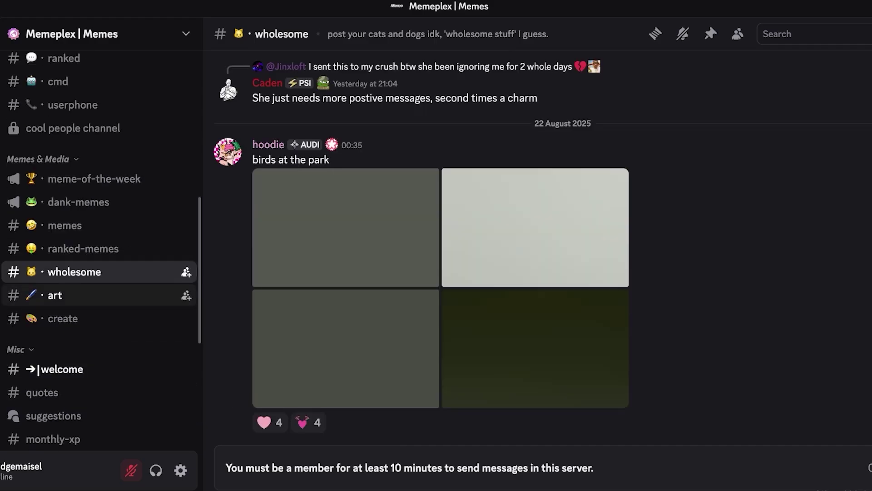
{"action": "scroll", "coordinate": [536, 247], "scroll_direction": "up", "scroll_amount": 10}
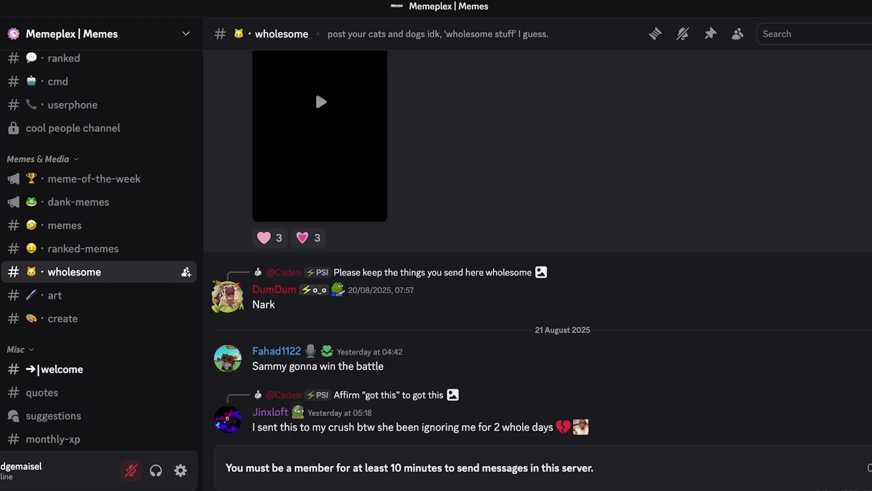
{"action": "scroll", "coordinate": [536, 248], "scroll_direction": "up", "scroll_amount": 10}
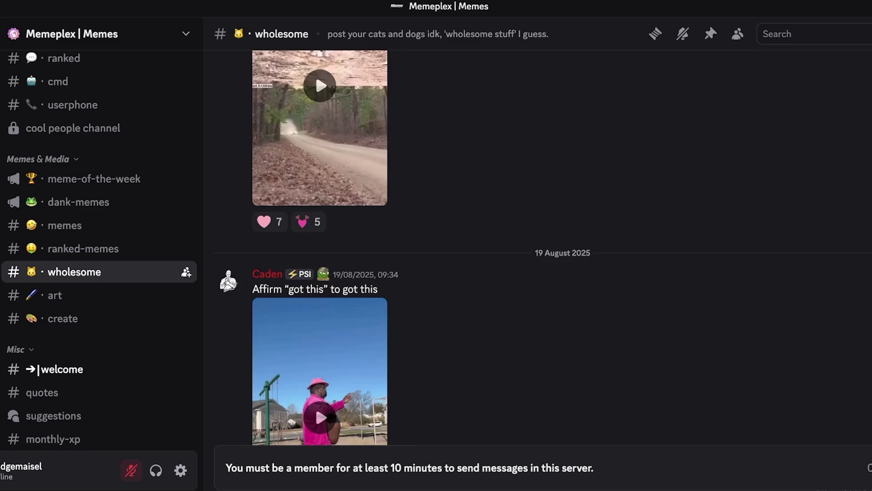
{"action": "scroll", "coordinate": [536, 248], "scroll_direction": "up", "scroll_amount": 10}
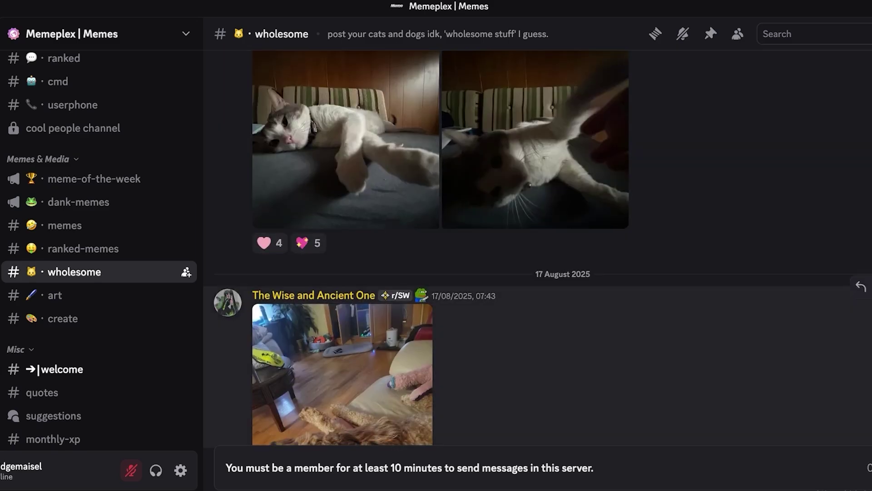
{"action": "left_click", "coordinate": [62, 368]}
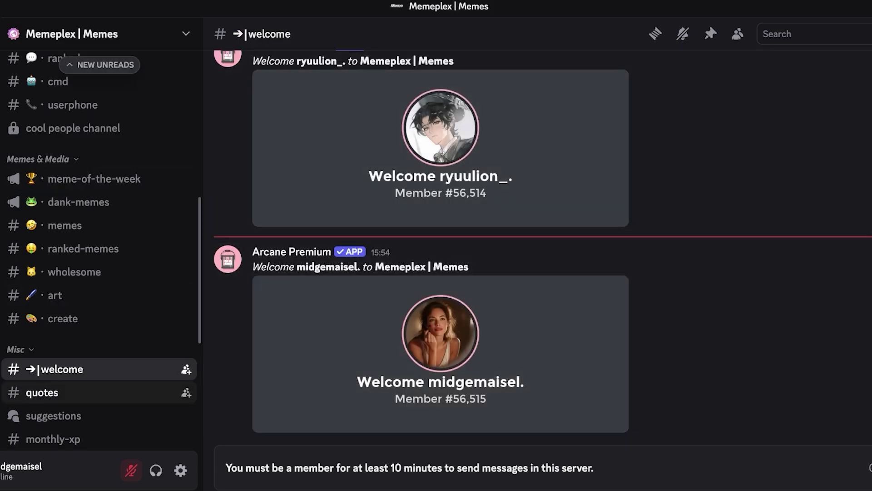
Glance at the quotes channel, then return to the Friends home page
{"action": "left_click", "coordinate": [41, 393]}
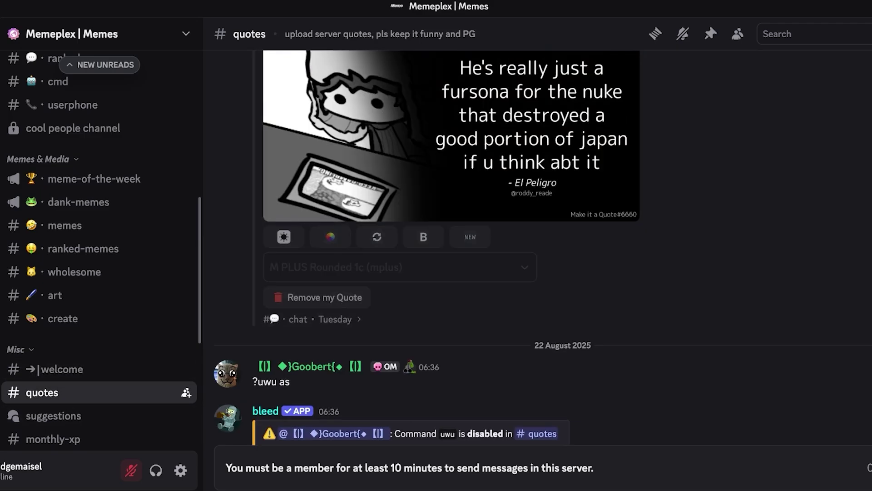
{"action": "scroll", "coordinate": [100, 273], "scroll_direction": "down", "scroll_amount": 4}
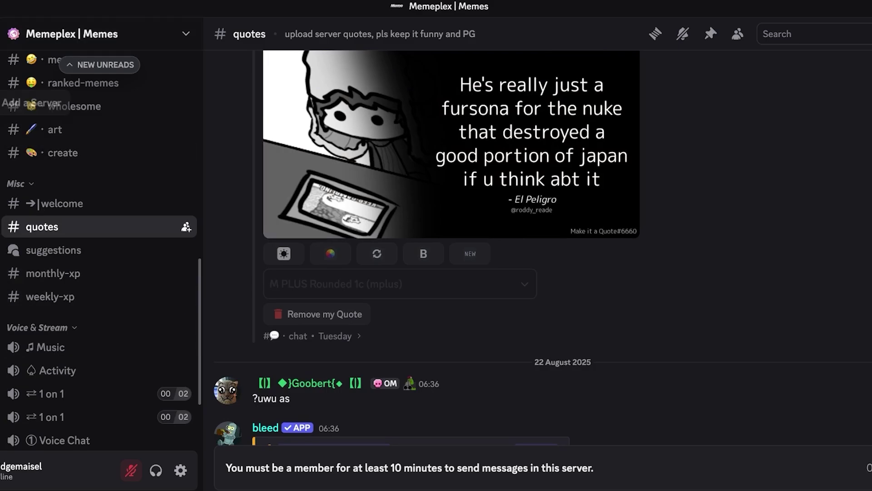
{"action": "left_click", "coordinate": [0, 31]}
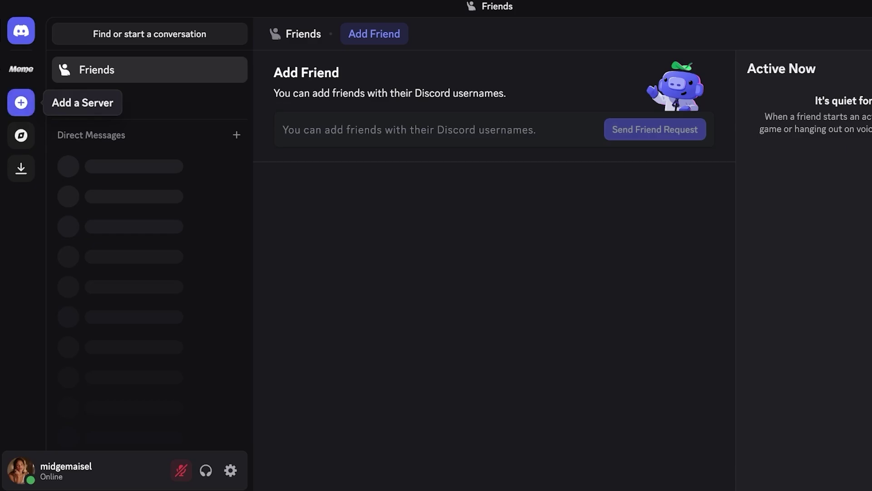
Start adding a server, peek at Join a Server, then choose Create My Own
{"action": "left_click", "coordinate": [21, 102]}
{"action": "scroll", "coordinate": [439, 273], "scroll_direction": "down", "scroll_amount": 3}
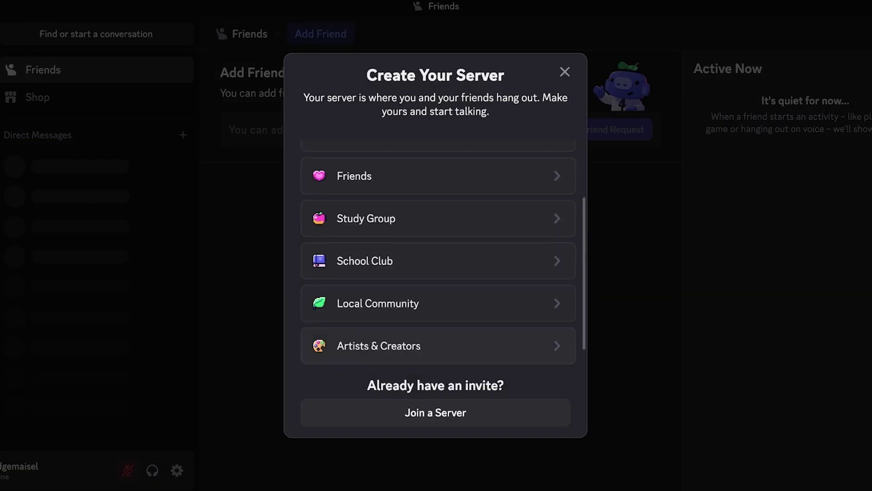
{"action": "scroll", "coordinate": [439, 273], "scroll_direction": "up", "scroll_amount": 3}
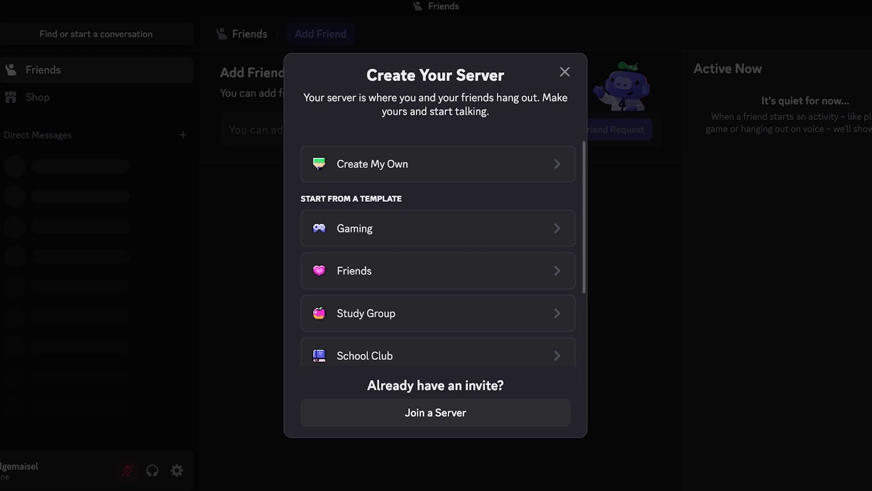
{"action": "left_click", "coordinate": [435, 412]}
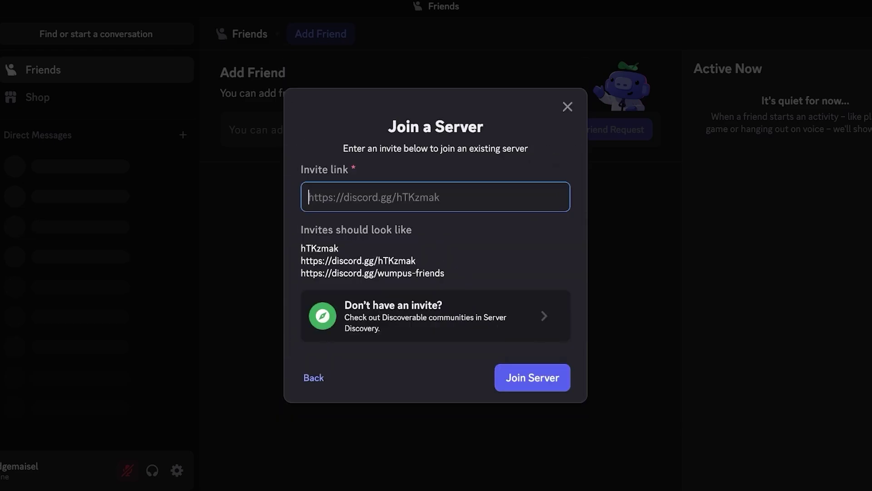
{"action": "left_click", "coordinate": [314, 378]}
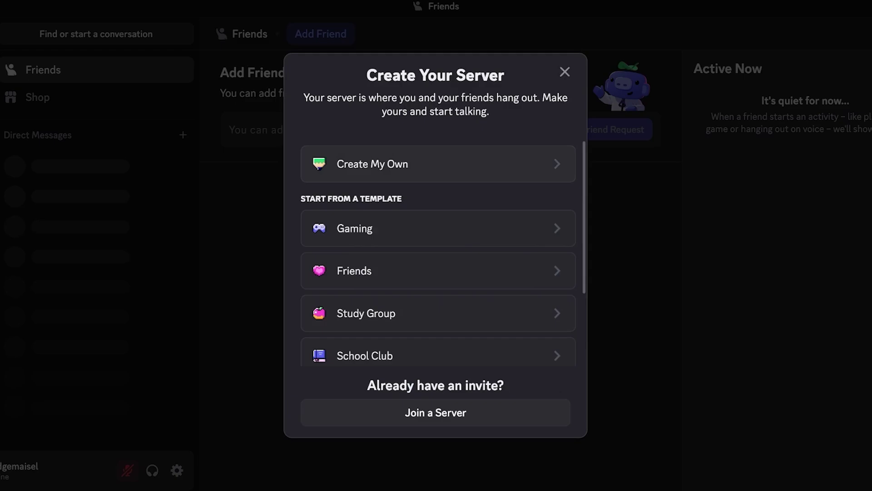
{"action": "left_click", "coordinate": [373, 164]}
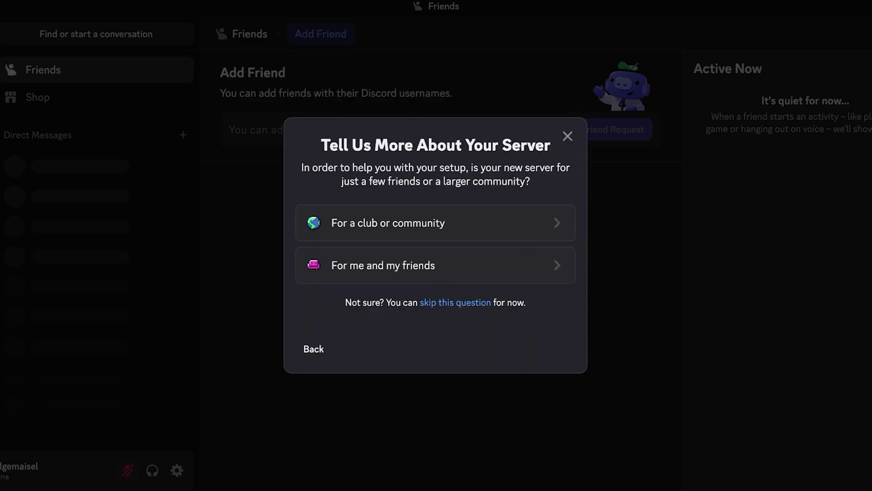
Skip the audience question and create the server named 'Gang Gang Games'
{"action": "left_click", "coordinate": [456, 302]}
{"action": "key", "text": "ctrl+a"}
{"action": "key", "text": "BackSpace"}
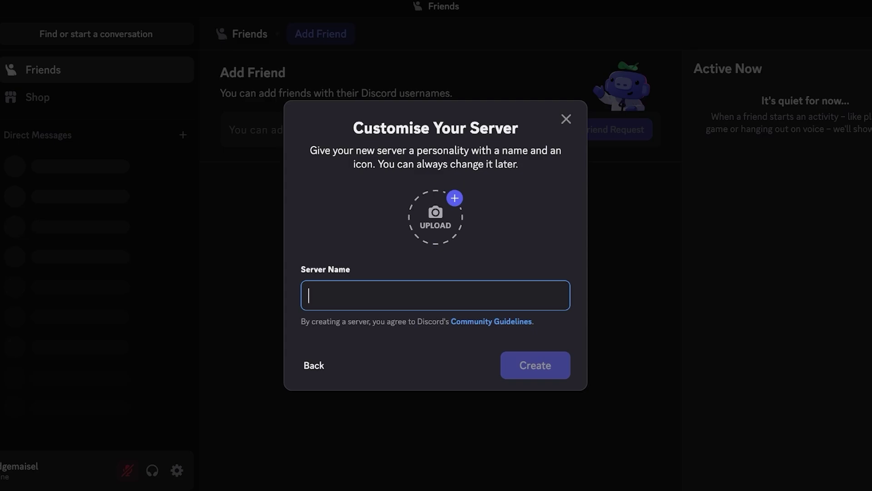
{"action": "type", "text": "Gang Gang g"}
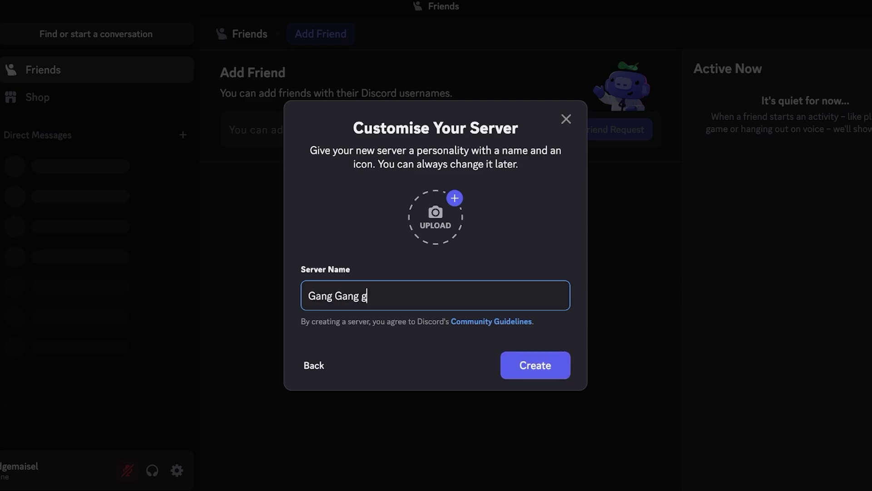
{"action": "key", "text": "BackSpace"}
{"action": "type", "text": "Games"}
{"action": "key", "text": "Tab"}
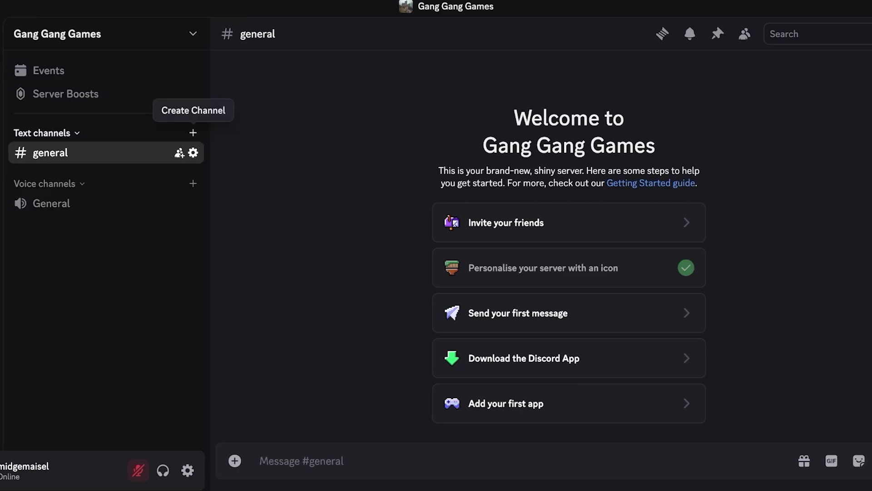
Add a text channel named kingdomgame
{"action": "left_click", "coordinate": [231, 132]}
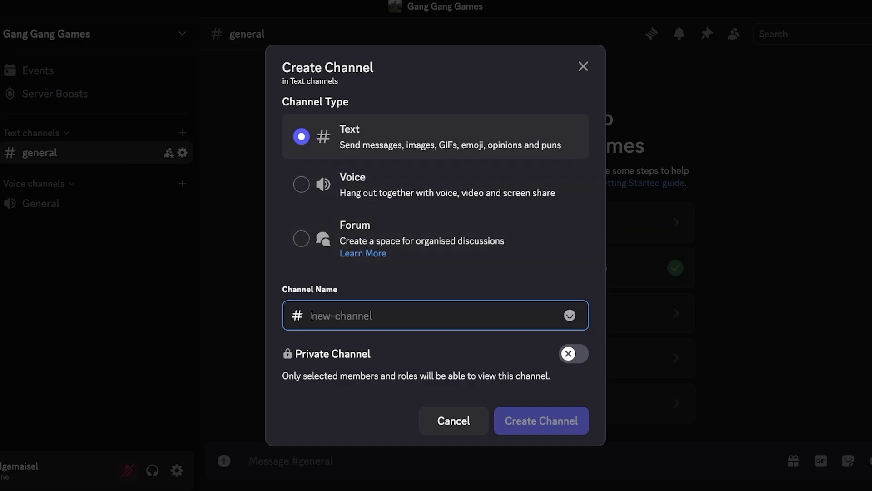
{"action": "type", "text": "kingdomgame"}
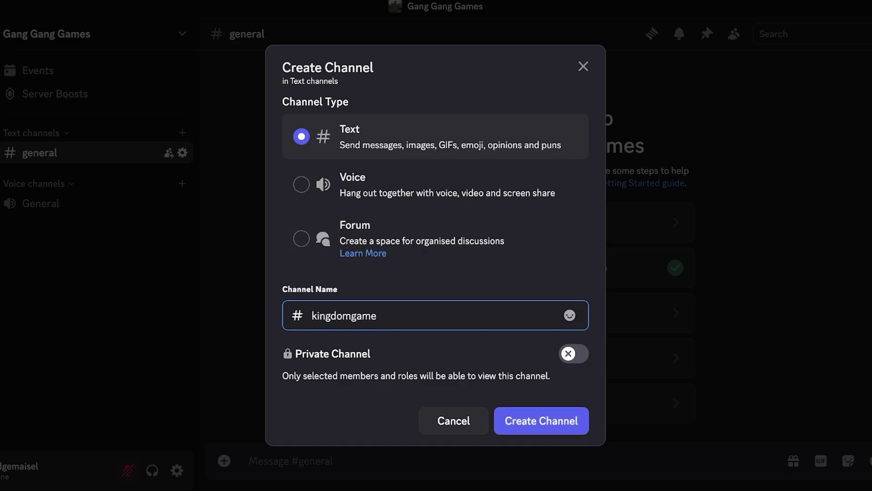
{"action": "key", "text": "Return"}
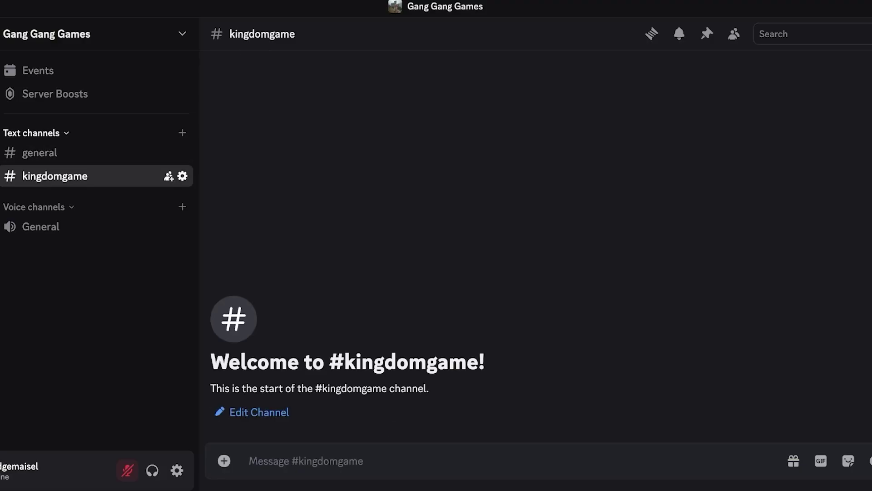
Add a forum channel named gamingtimezones
{"action": "left_click", "coordinate": [182, 132]}
{"action": "left_click", "coordinate": [390, 234]}
{"action": "left_click", "coordinate": [409, 298]}
{"action": "type", "text": "b"}
{"action": "key", "text": "BackSpace"}
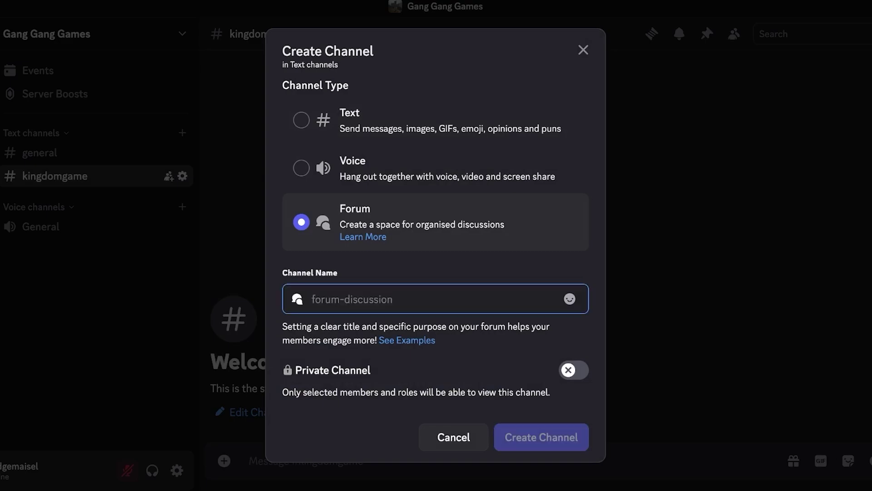
{"action": "type", "text": "gamingtimezones"}
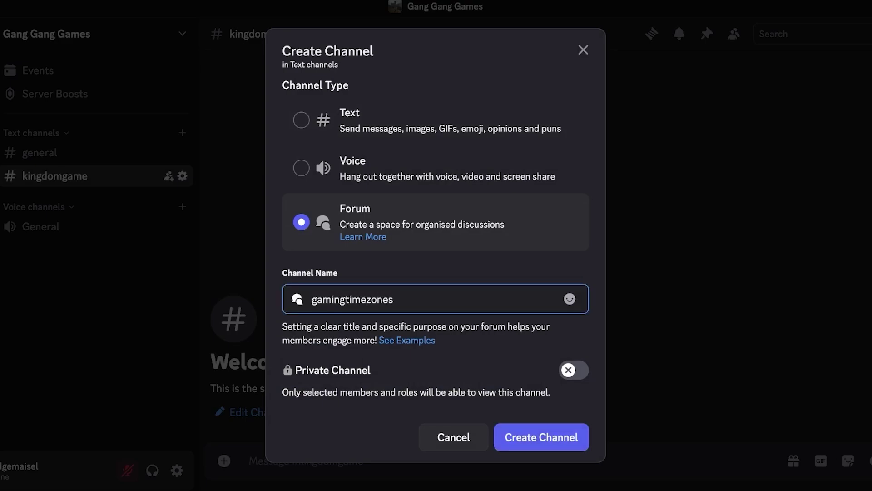
{"action": "key", "text": "Return"}
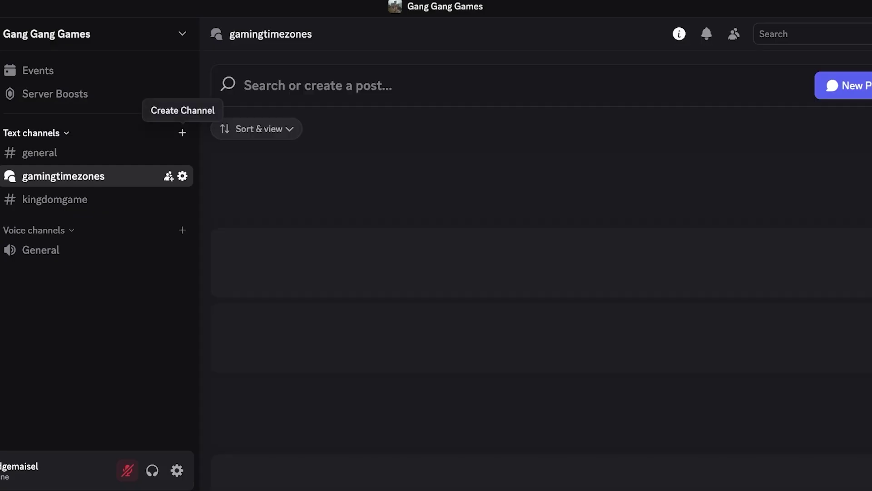
Cancel the extra channel dialog, dismiss the forum's Get Started checklist, and open kingdomgame
{"action": "left_click", "coordinate": [182, 132]}
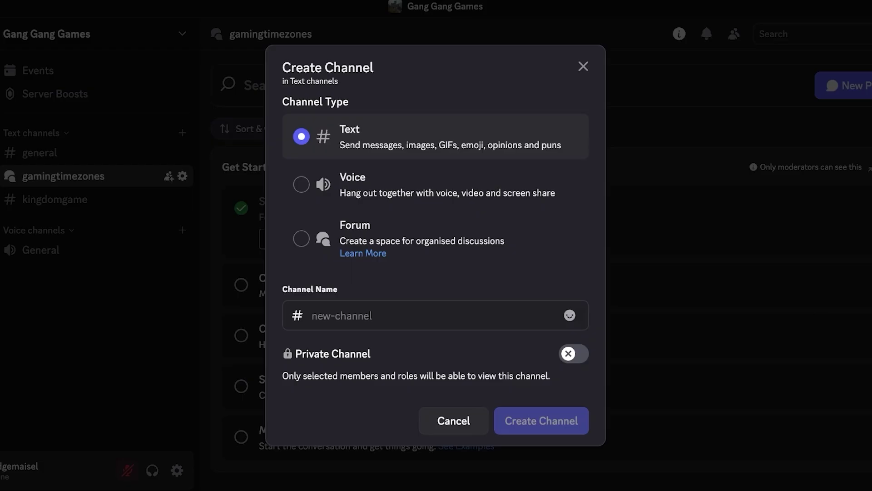
{"action": "left_click", "coordinate": [454, 421]}
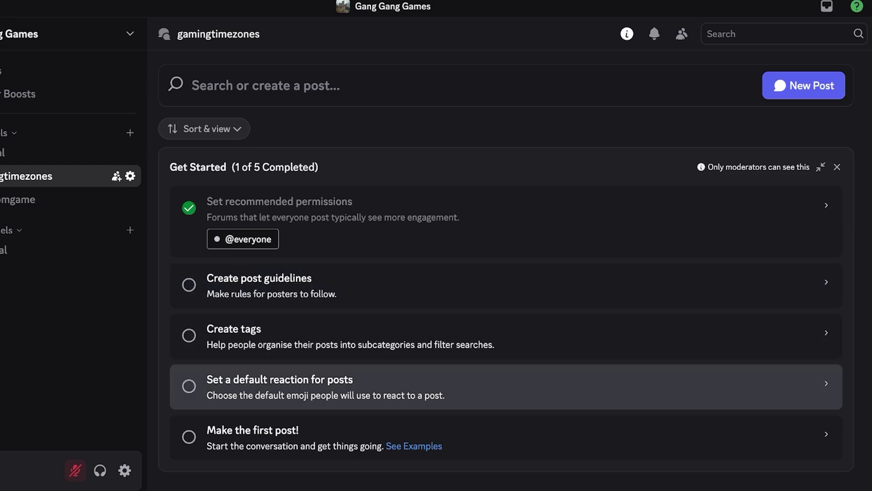
{"action": "left_click", "coordinate": [837, 167]}
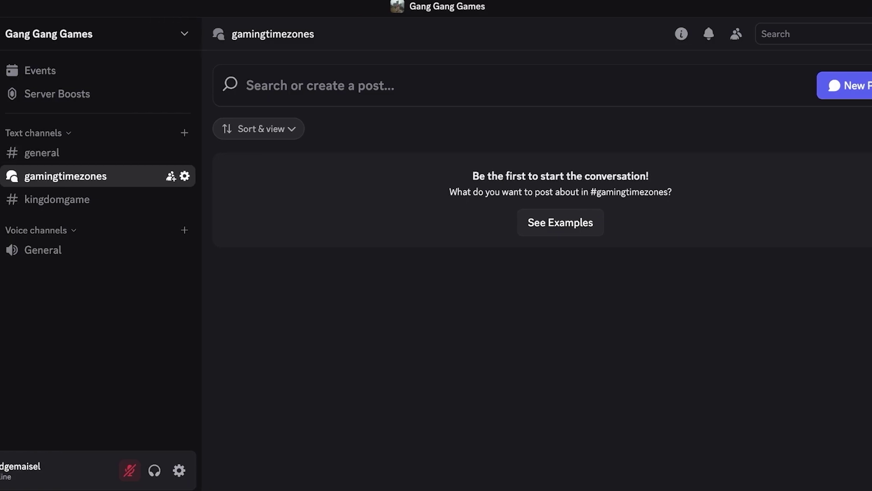
{"action": "left_click", "coordinate": [105, 198]}
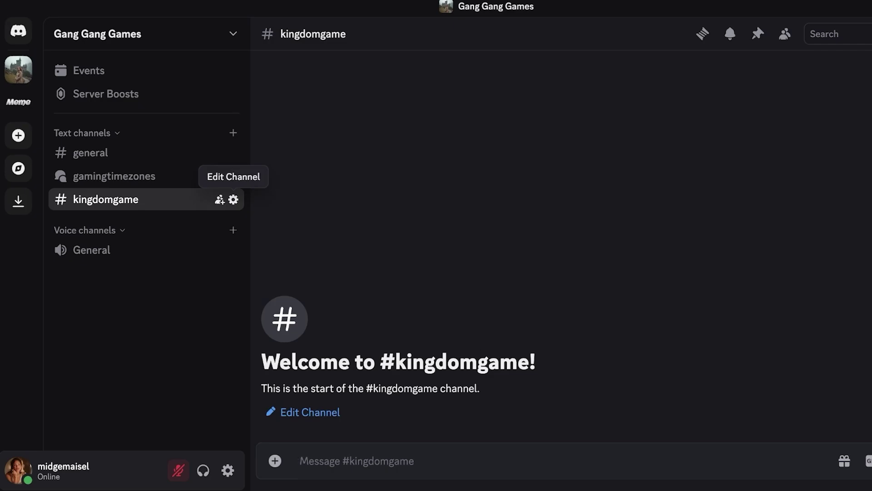
Switch on Private Channel in kingdomgame's Permissions settings
{"action": "left_click", "coordinate": [233, 199]}
{"action": "scroll", "coordinate": [536, 273], "scroll_direction": "down", "scroll_amount": 5}
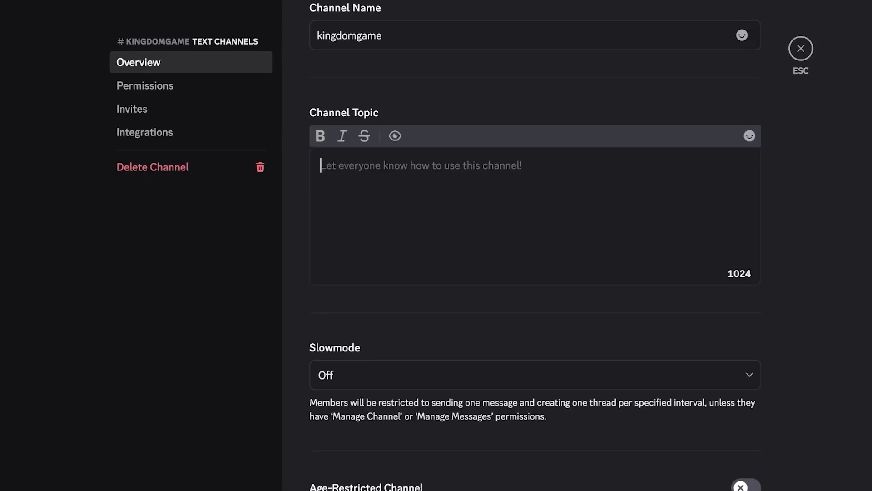
{"action": "scroll", "coordinate": [536, 272], "scroll_direction": "down", "scroll_amount": 4}
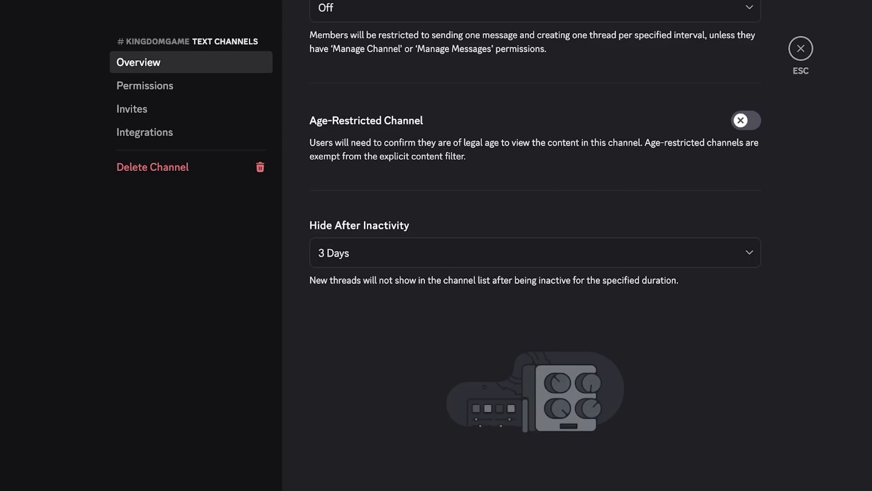
{"action": "left_click", "coordinate": [145, 85]}
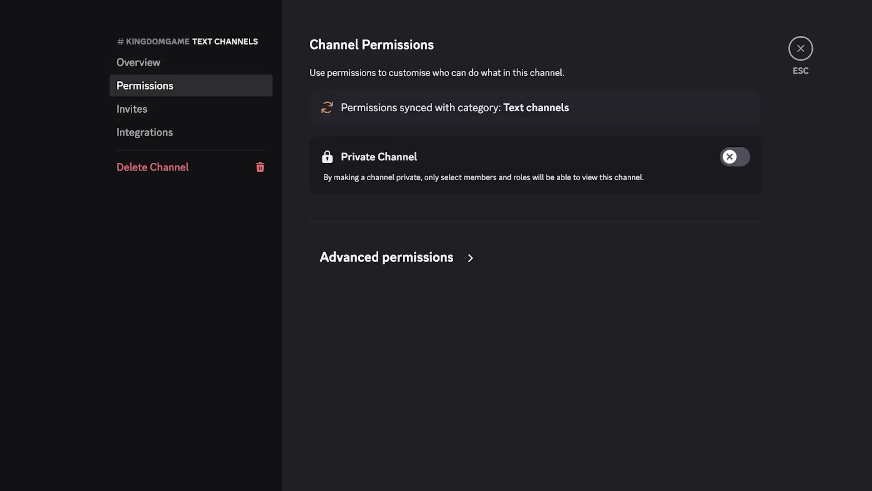
{"action": "left_click", "coordinate": [736, 157]}
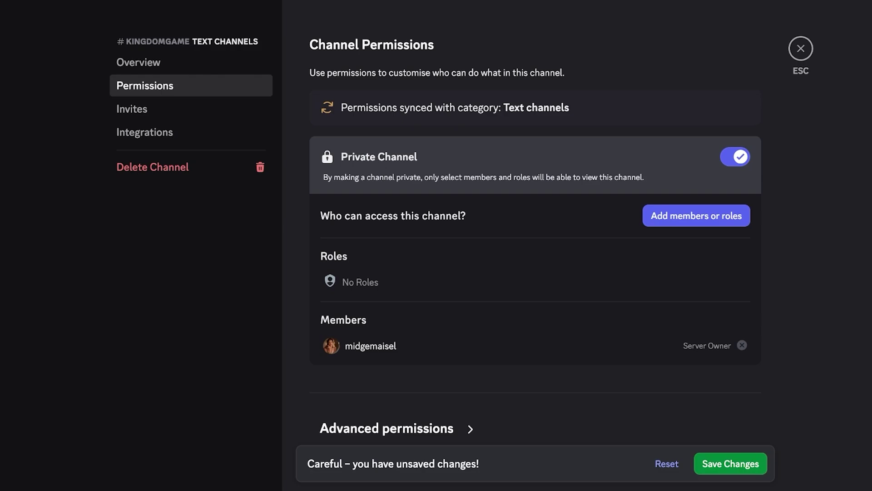
{"action": "scroll", "coordinate": [535, 273], "scroll_direction": "down", "scroll_amount": 1}
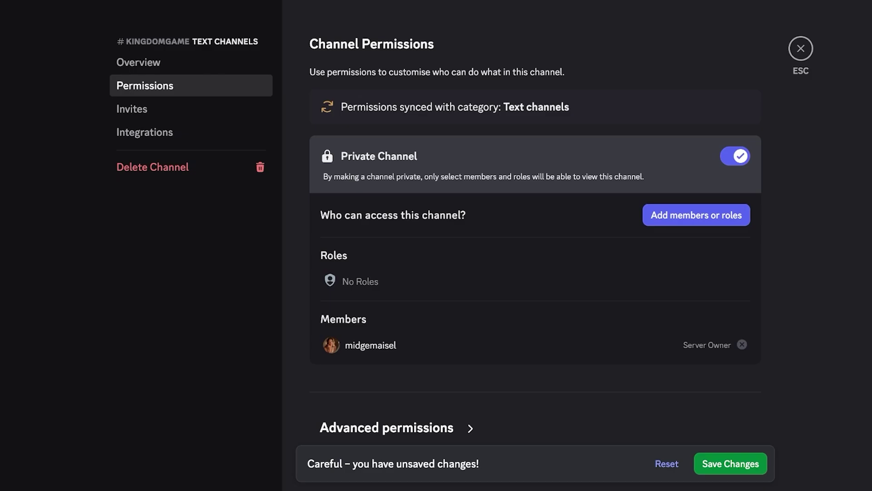
{"action": "left_click", "coordinate": [471, 428]}
{"action": "scroll", "coordinate": [535, 273], "scroll_direction": "down", "scroll_amount": 10}
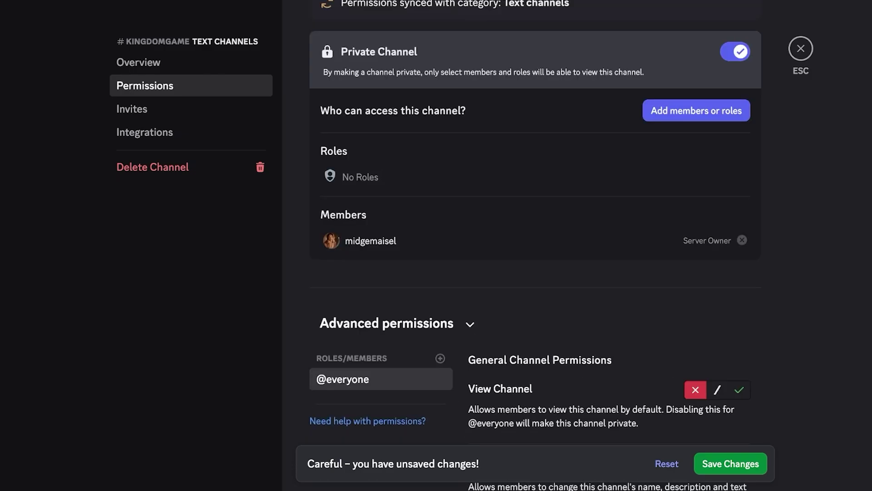
{"action": "left_click", "coordinate": [735, 52]}
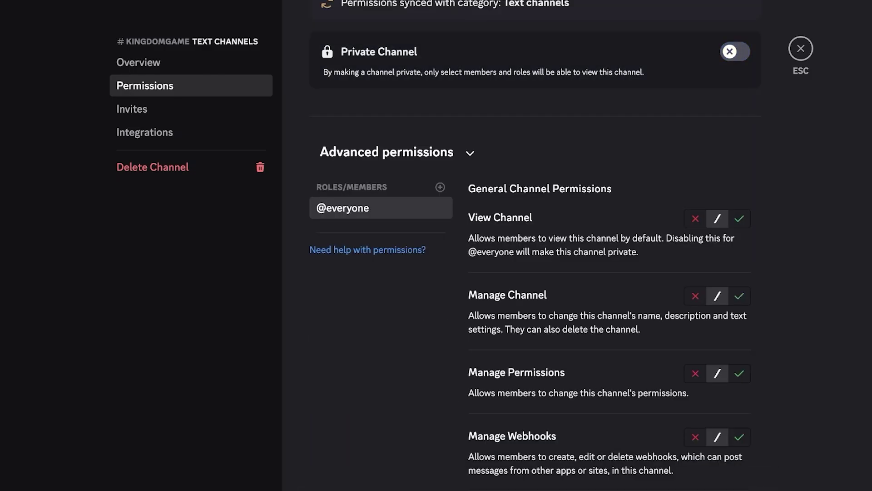
{"action": "scroll", "coordinate": [535, 245], "scroll_direction": "down", "scroll_amount": 4}
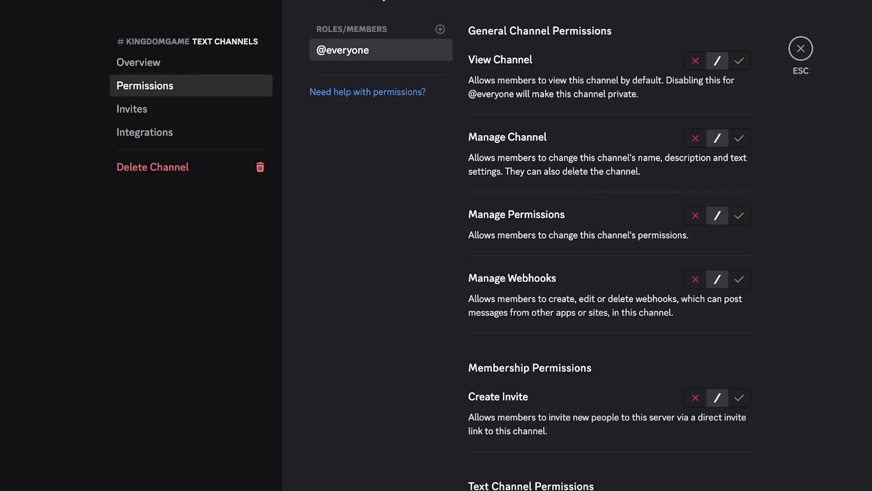
{"action": "left_click", "coordinate": [695, 138]}
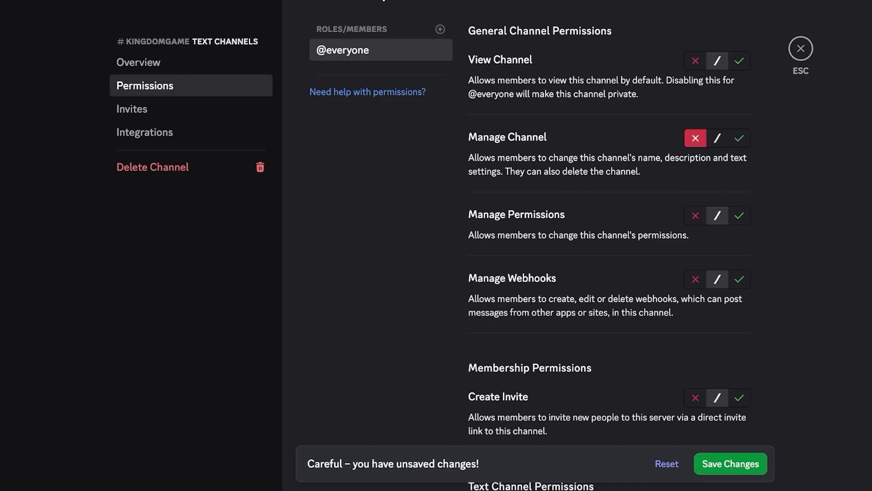
{"action": "left_click", "coordinate": [695, 215]}
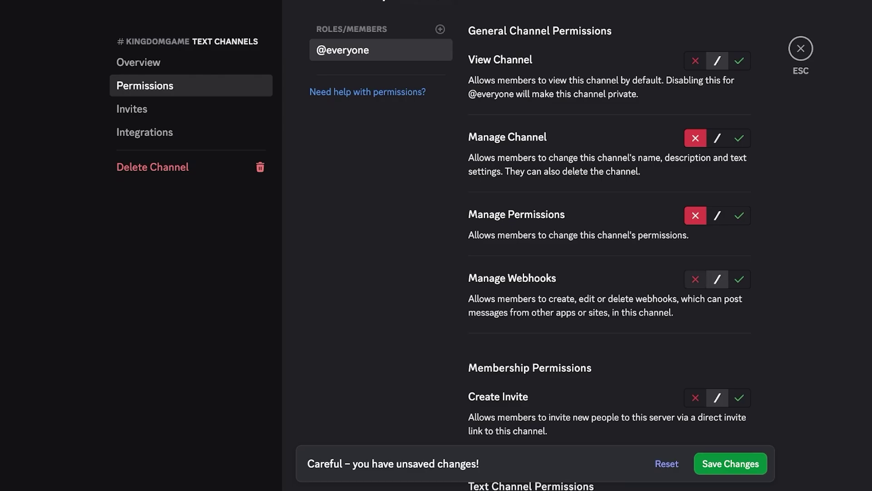
{"action": "left_click", "coordinate": [695, 279]}
{"action": "scroll", "coordinate": [695, 279], "scroll_direction": "down", "scroll_amount": 3}
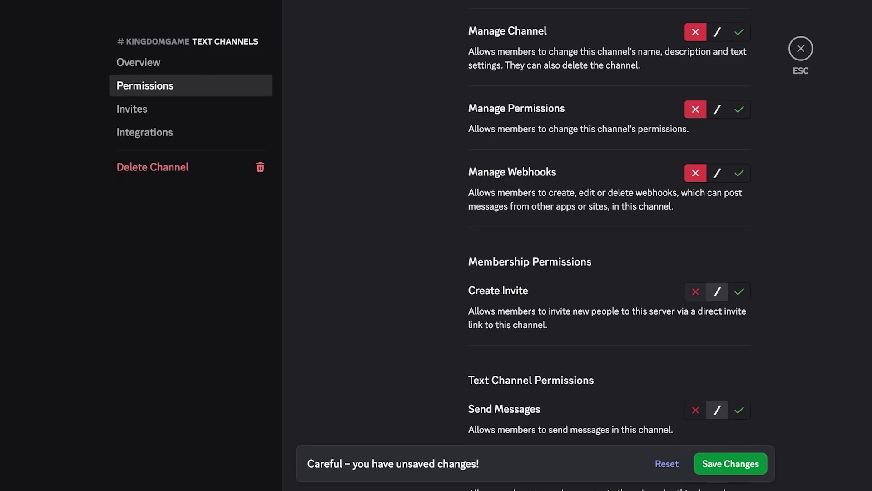
{"action": "left_click", "coordinate": [696, 292]}
{"action": "scroll", "coordinate": [695, 291], "scroll_direction": "down", "scroll_amount": 3}
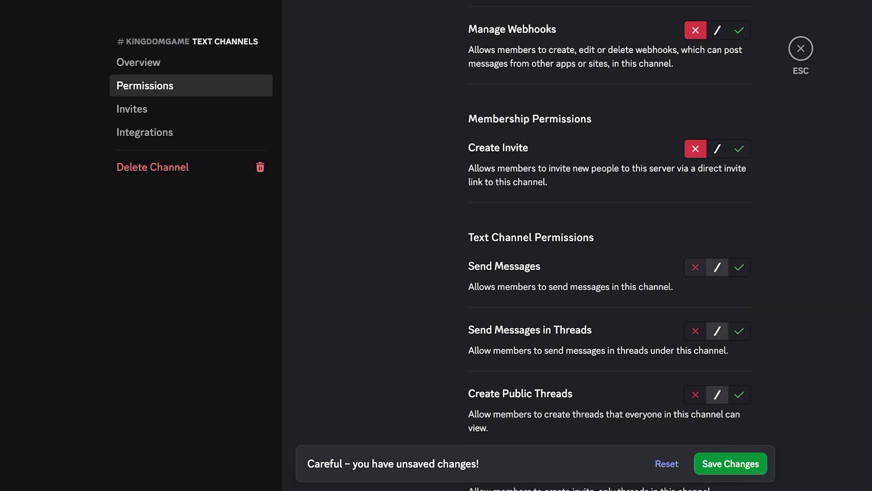
{"action": "scroll", "coordinate": [695, 292], "scroll_direction": "down", "scroll_amount": 3}
Allow messages, thread messages, public threads, embeds, files and reactions; deny private threads
{"action": "left_click", "coordinate": [739, 127]}
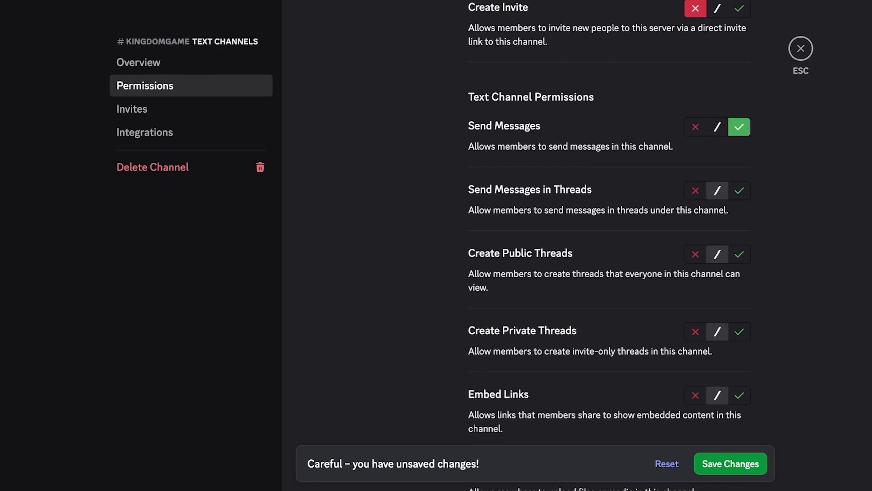
{"action": "left_click", "coordinate": [739, 191]}
{"action": "left_click", "coordinate": [739, 254]}
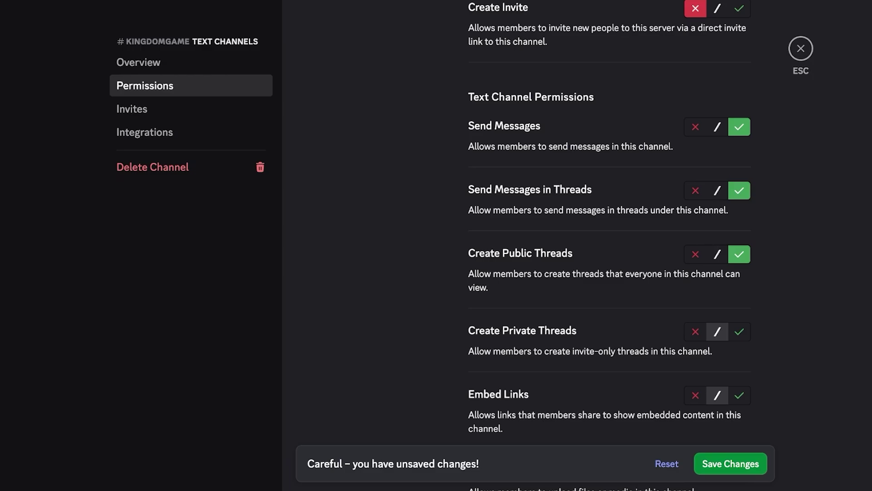
{"action": "left_click", "coordinate": [695, 331]}
{"action": "scroll", "coordinate": [695, 331], "scroll_direction": "down", "scroll_amount": 3}
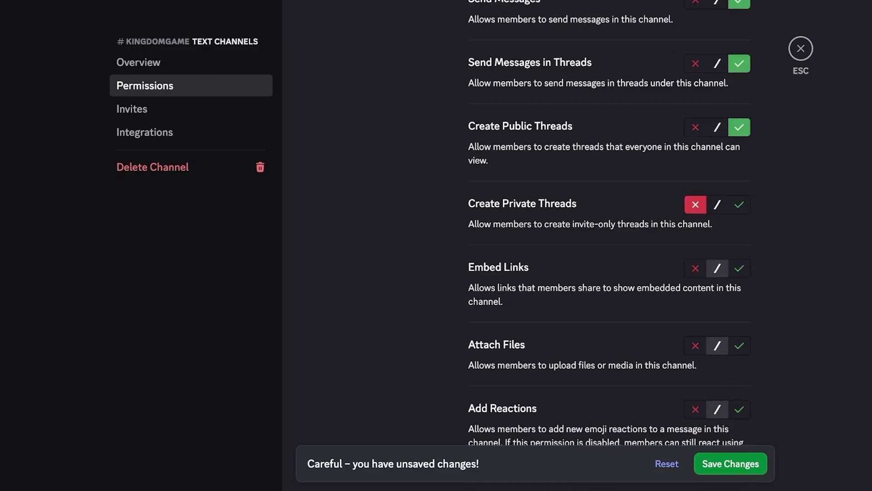
{"action": "left_click", "coordinate": [739, 268]}
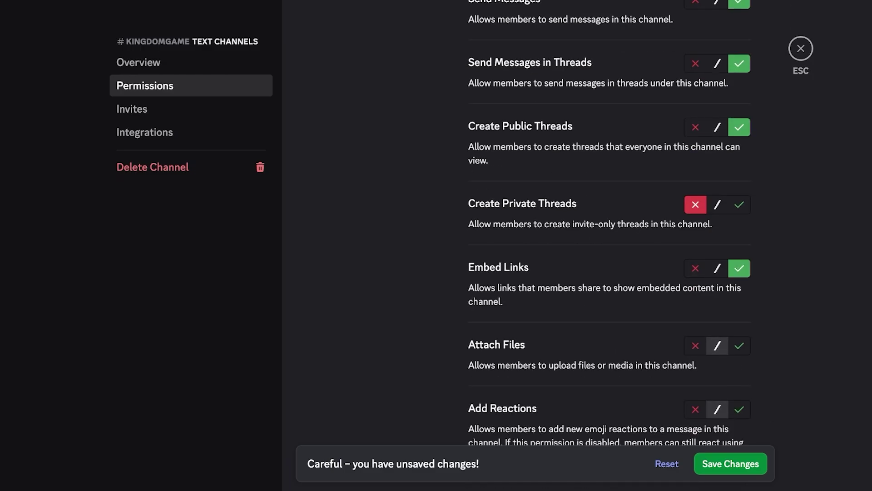
{"action": "left_click", "coordinate": [740, 345]}
{"action": "left_click", "coordinate": [739, 408]}
Save the permission changes and close the channel settings
{"action": "scroll", "coordinate": [739, 408], "scroll_direction": "down", "scroll_amount": 8}
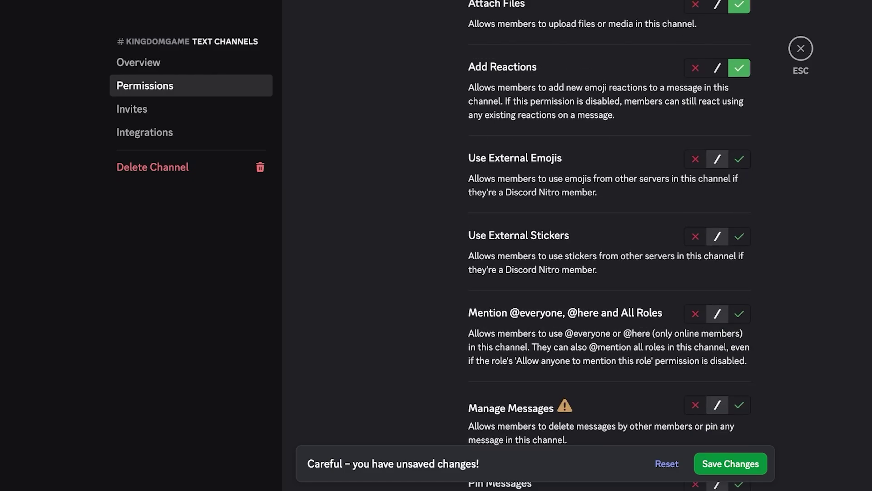
{"action": "scroll", "coordinate": [609, 245], "scroll_direction": "down", "scroll_amount": 16}
{"action": "left_click", "coordinate": [730, 464]}
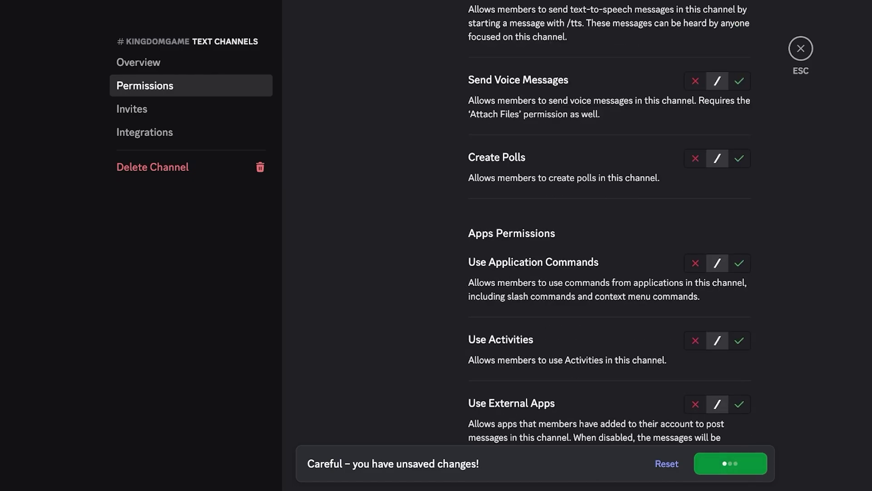
{"action": "scroll", "coordinate": [609, 246], "scroll_direction": "down", "scroll_amount": 2}
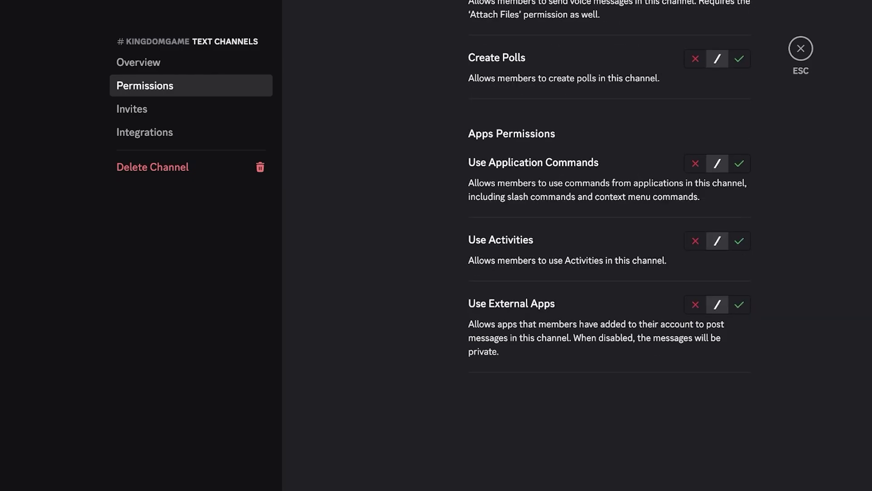
{"action": "left_click", "coordinate": [801, 49]}
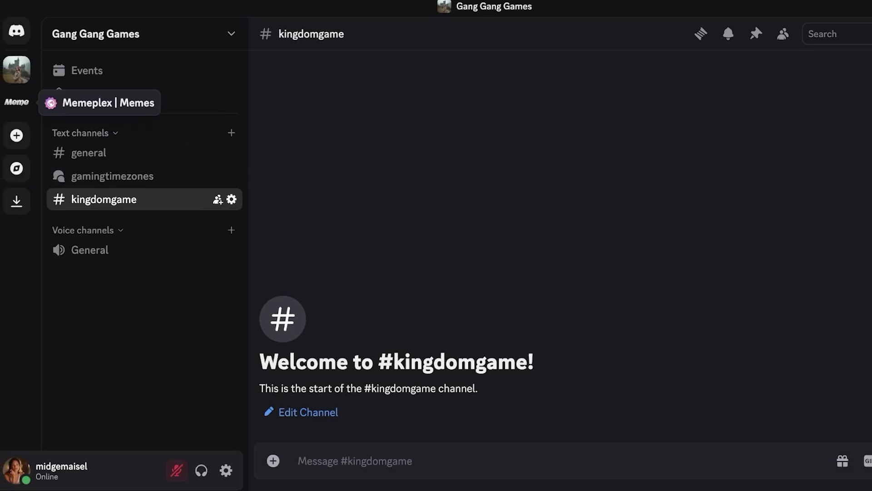
Visit the Memeplex server and browse Discover before returning to Friends' Add Friend page
{"action": "left_click", "coordinate": [17, 102]}
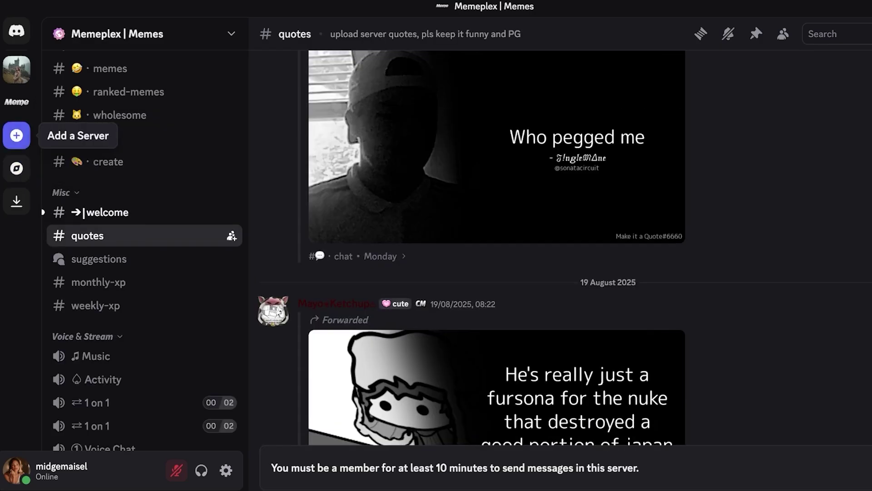
{"action": "left_click", "coordinate": [17, 168]}
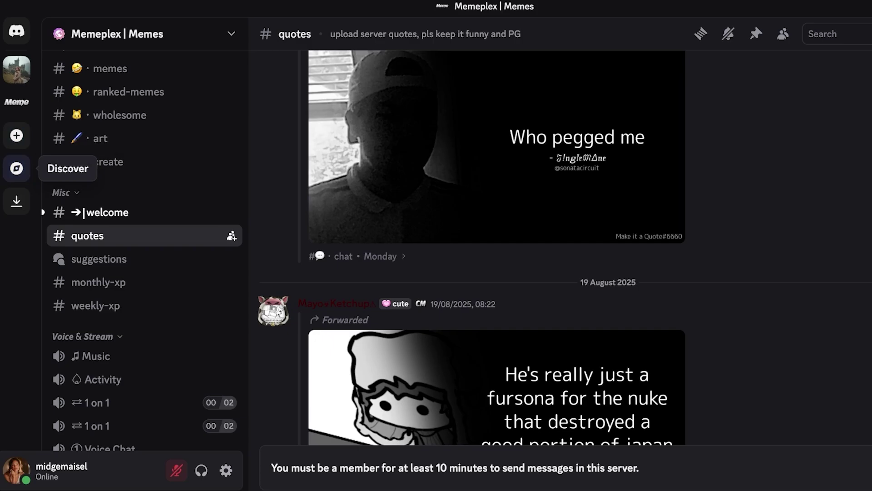
{"action": "scroll", "coordinate": [554, 272], "scroll_direction": "down", "scroll_amount": 9}
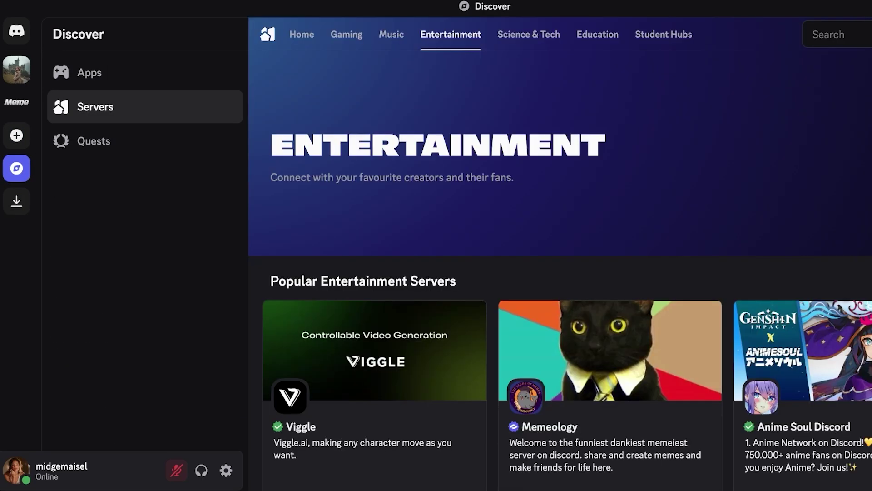
{"action": "scroll", "coordinate": [560, 264], "scroll_direction": "down", "scroll_amount": 8}
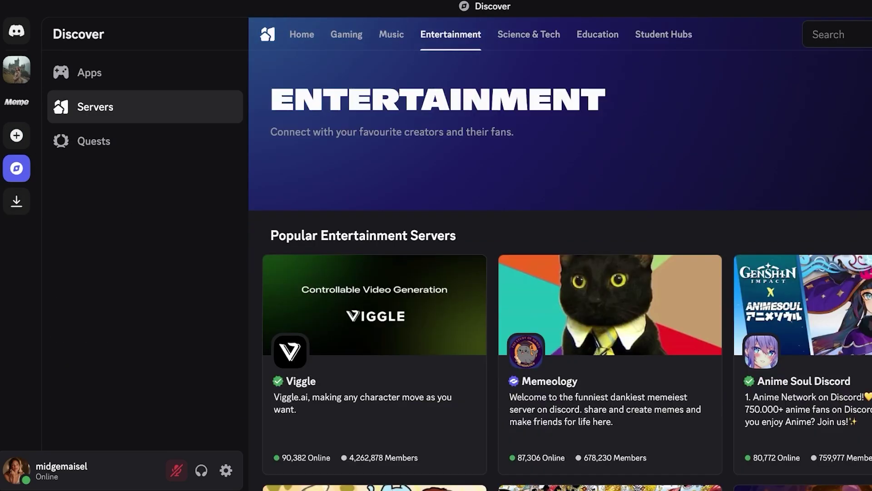
{"action": "left_click", "coordinate": [16, 30]}
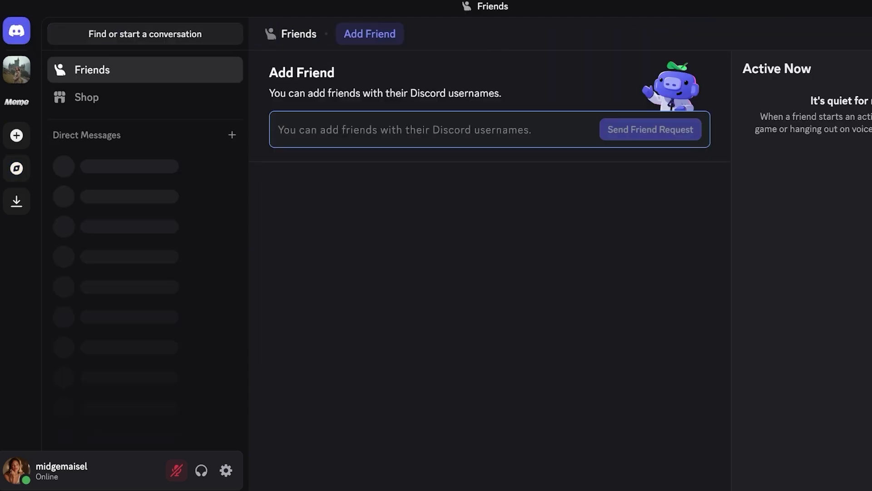
Open the Shop's Featured page from the home sidebar
{"action": "left_click", "coordinate": [86, 97]}
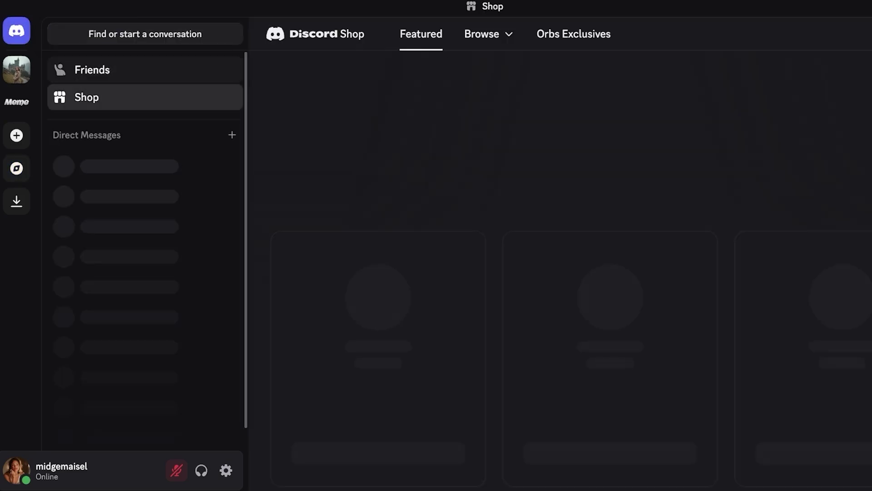